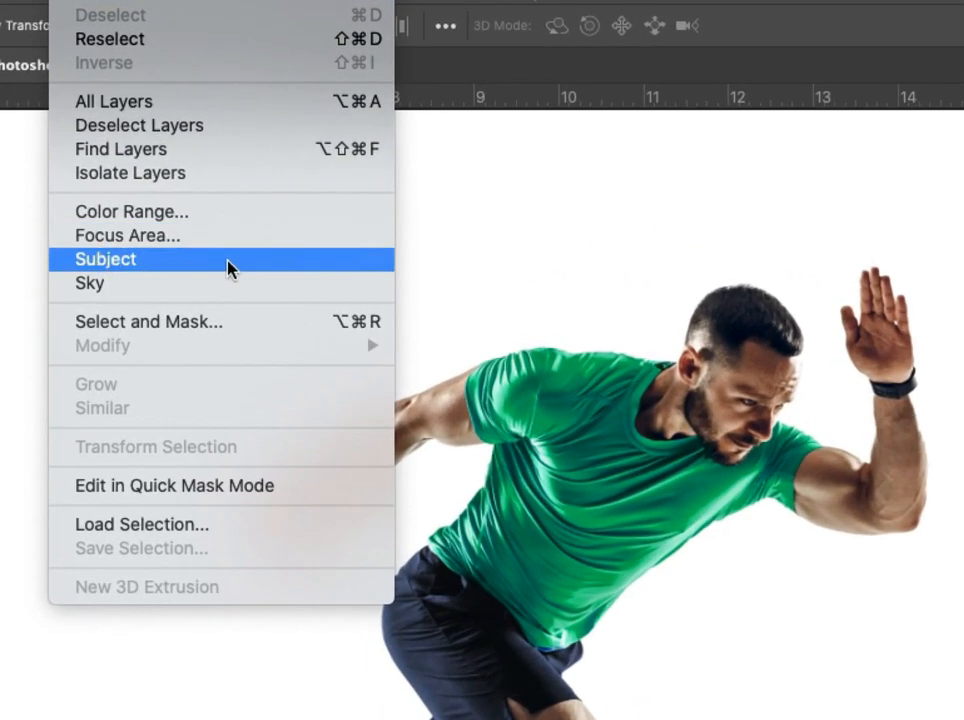
Select the runner with Select Subject, duplicate Layer 0, and mask the duplicate to the selection.
left_click(203, 262)
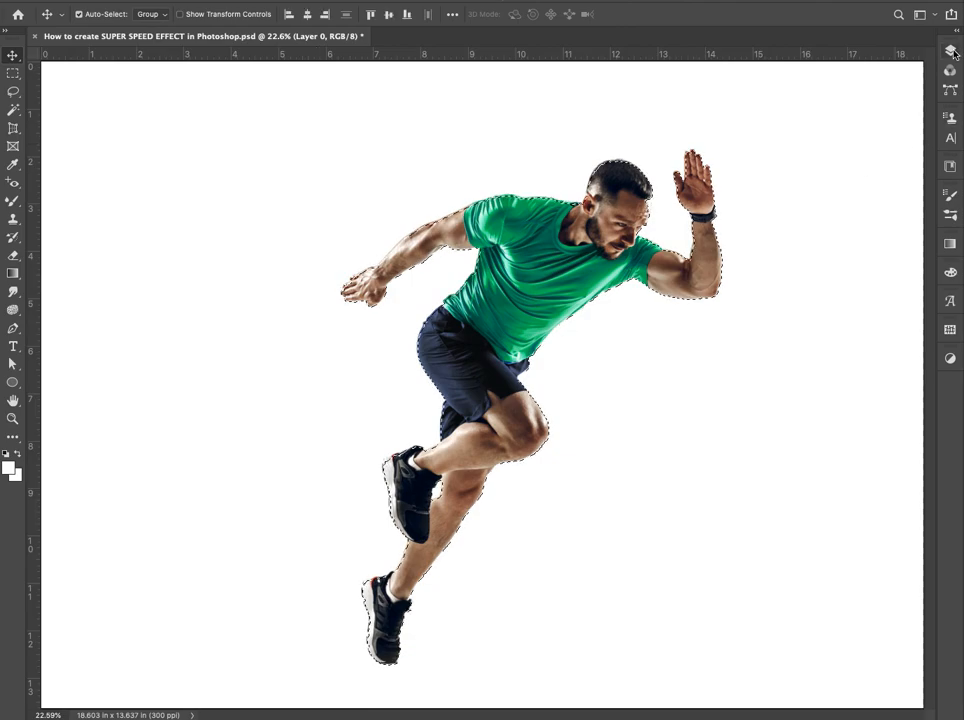
left_click(950, 50)
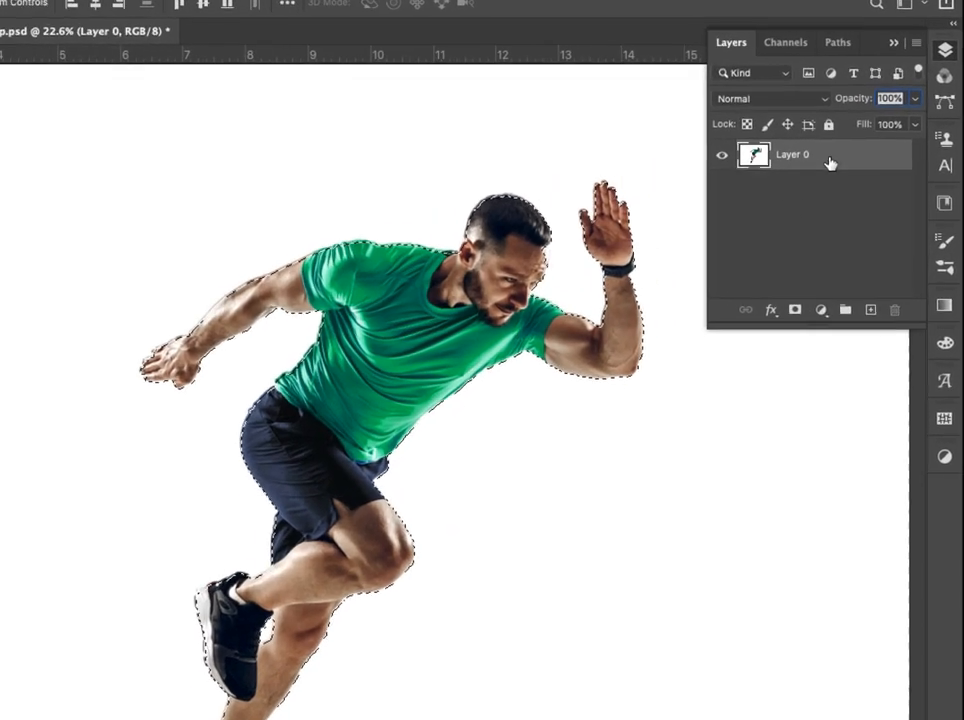
left_click_drag(868, 140, 885, 236)
left_click_drag(857, 303, 862, 321)
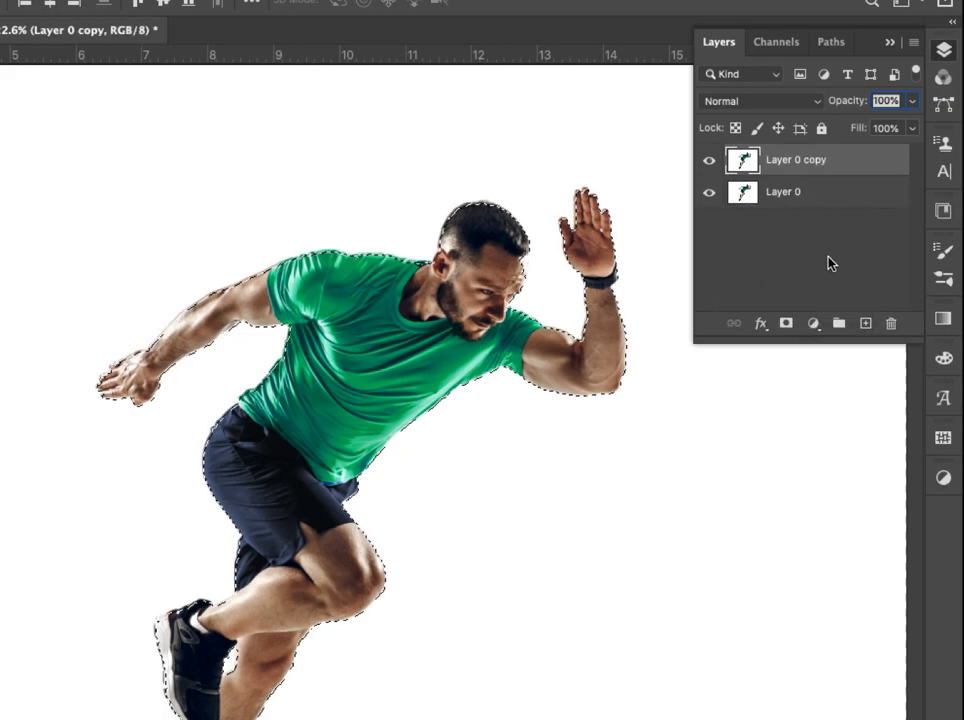
left_click(786, 323)
Add a white (ffffff) Solid Color fill layer and place it beneath the masked Layer 0 copy.
left_click(810, 325)
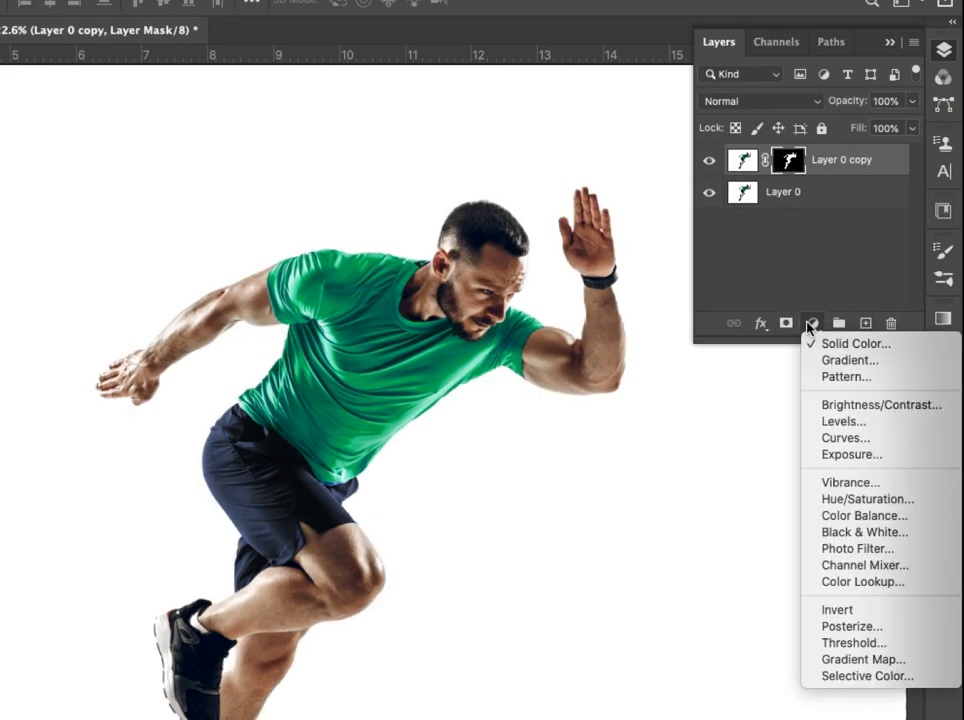
left_click(836, 346)
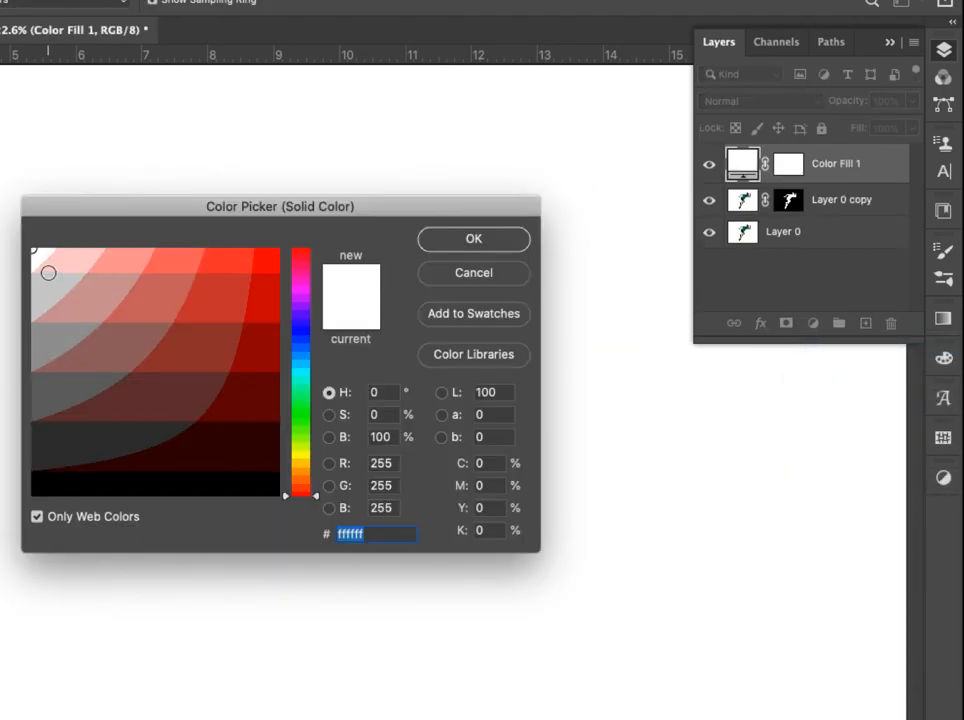
left_click(474, 240)
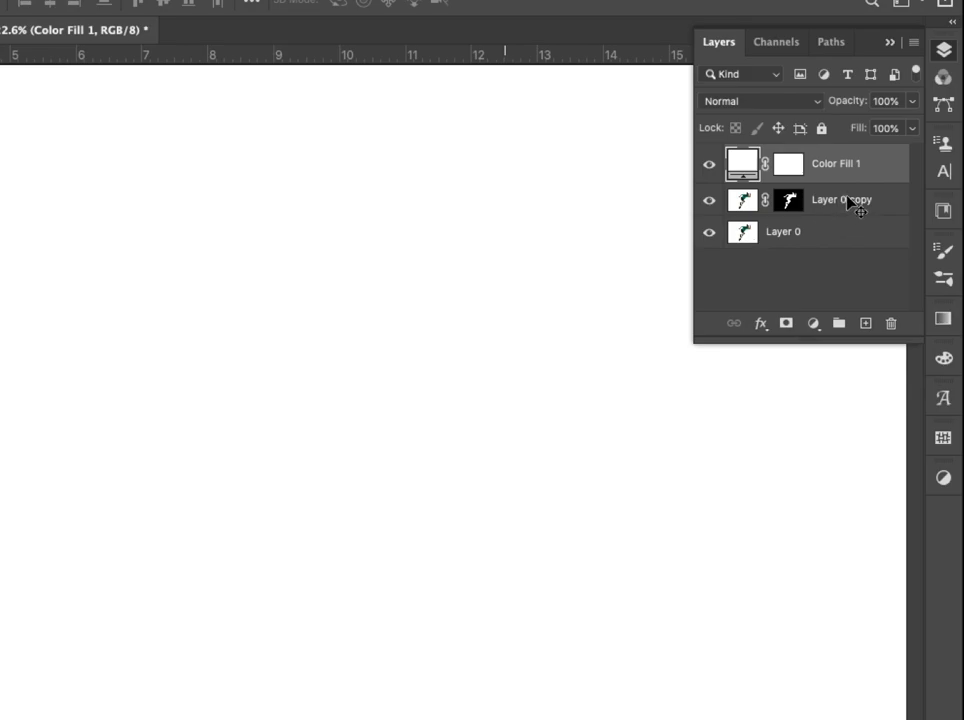
left_click_drag(873, 165, 869, 214)
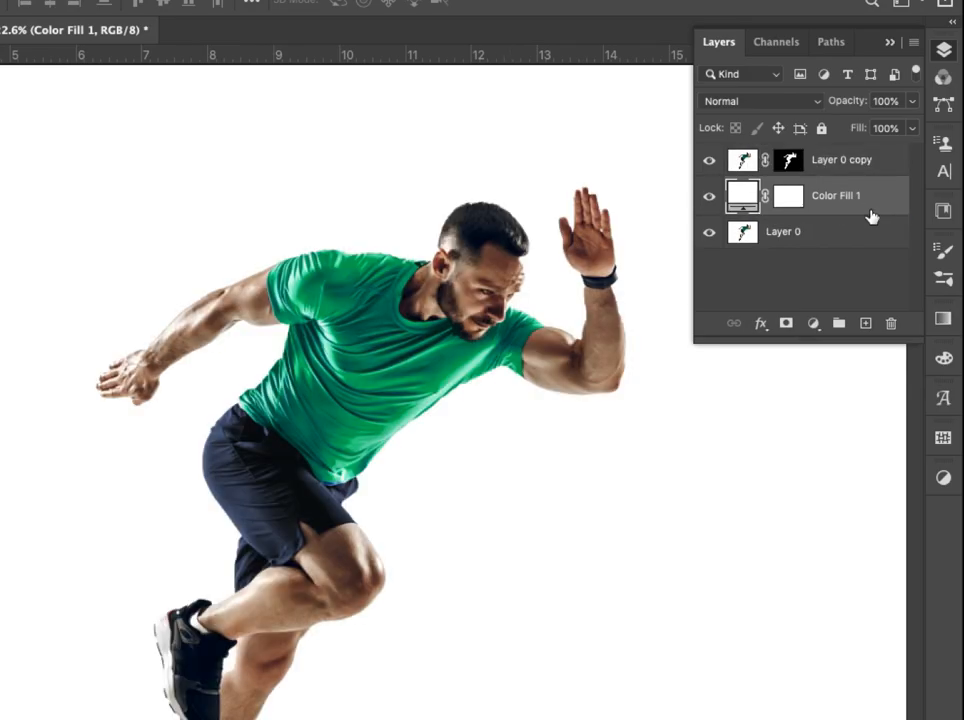
Delete the original Layer 0 and apply the layer mask of Layer 0 copy permanently.
left_click_drag(818, 242, 891, 323)
left_click_drag(795, 165, 890, 321)
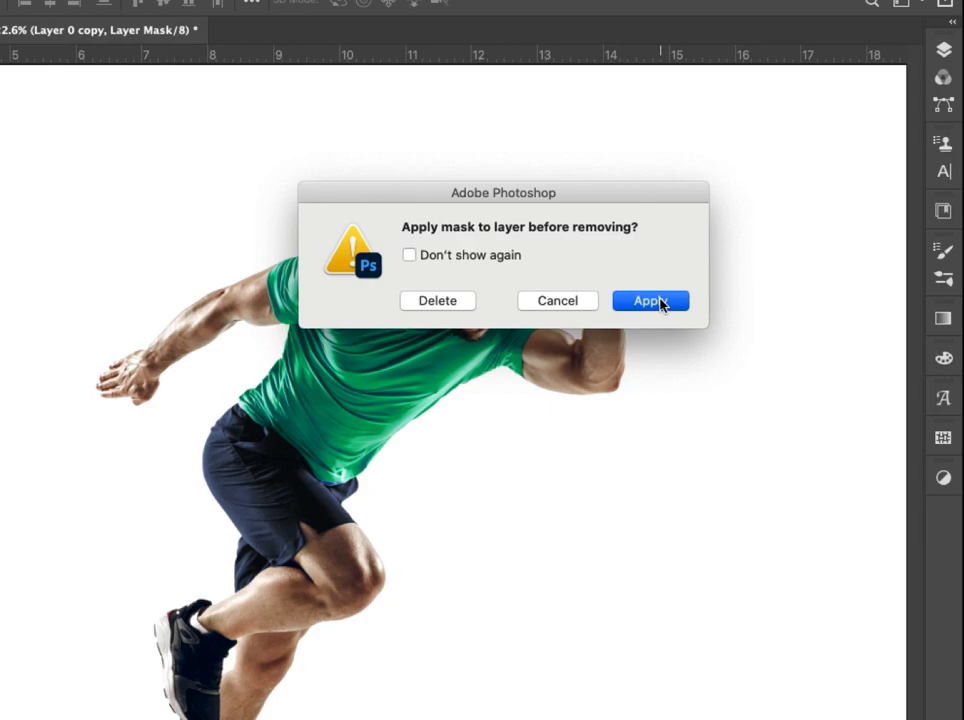
left_click(660, 301)
Duplicate the cut-out runner layer and apply Motion Blur to the duplicate with a 0° angle and 86 pixels distance.
left_click(945, 48)
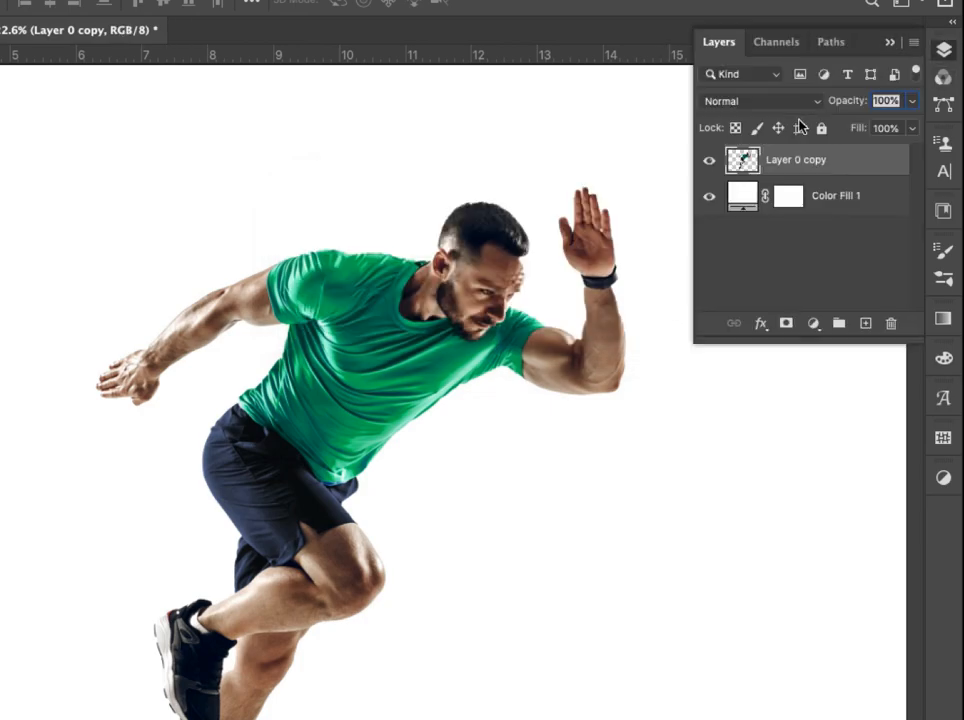
left_click_drag(834, 170, 864, 319)
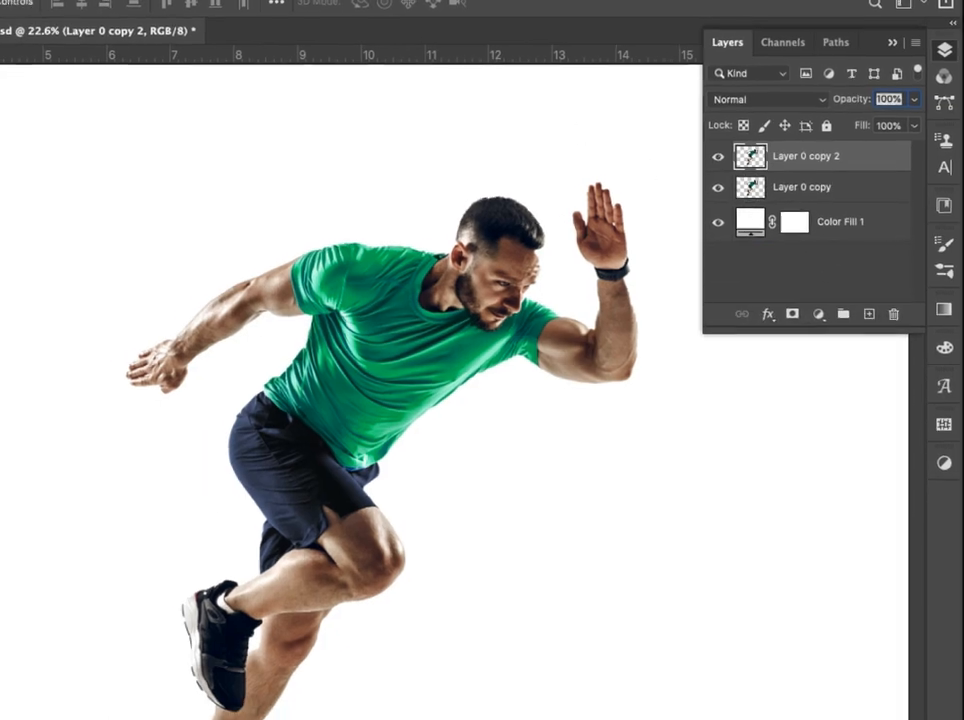
left_click(290, 2)
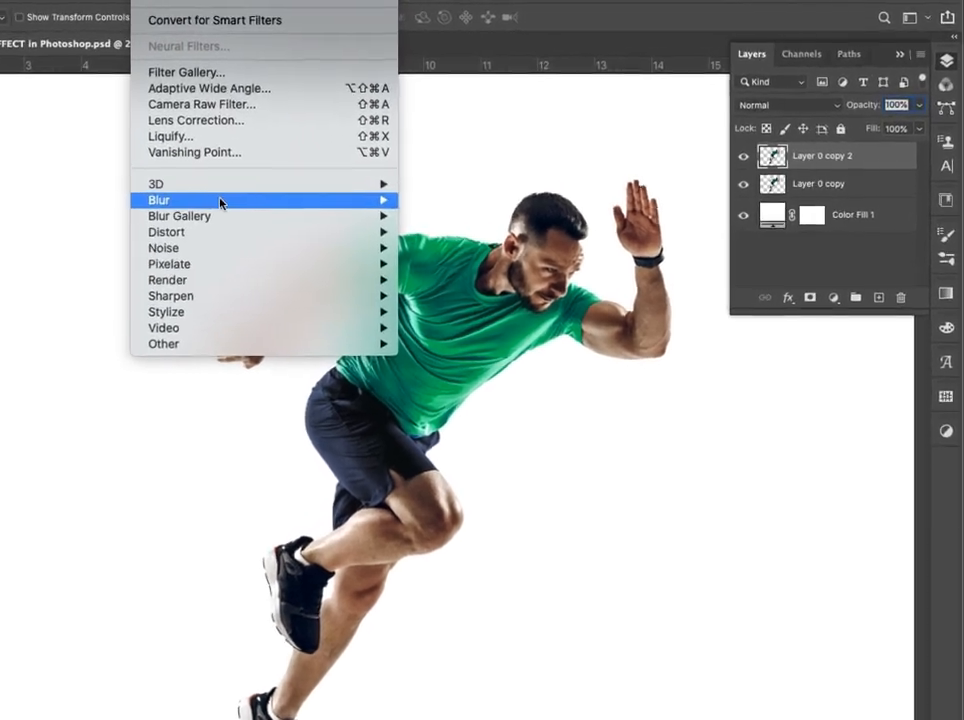
mouse_move(348, 166)
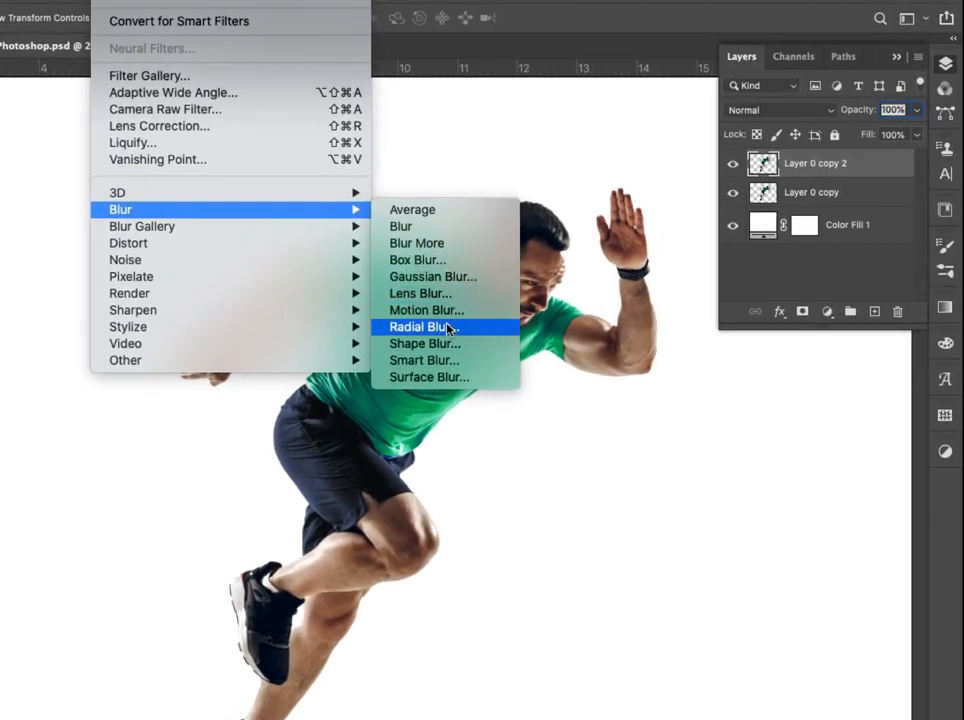
left_click(476, 312)
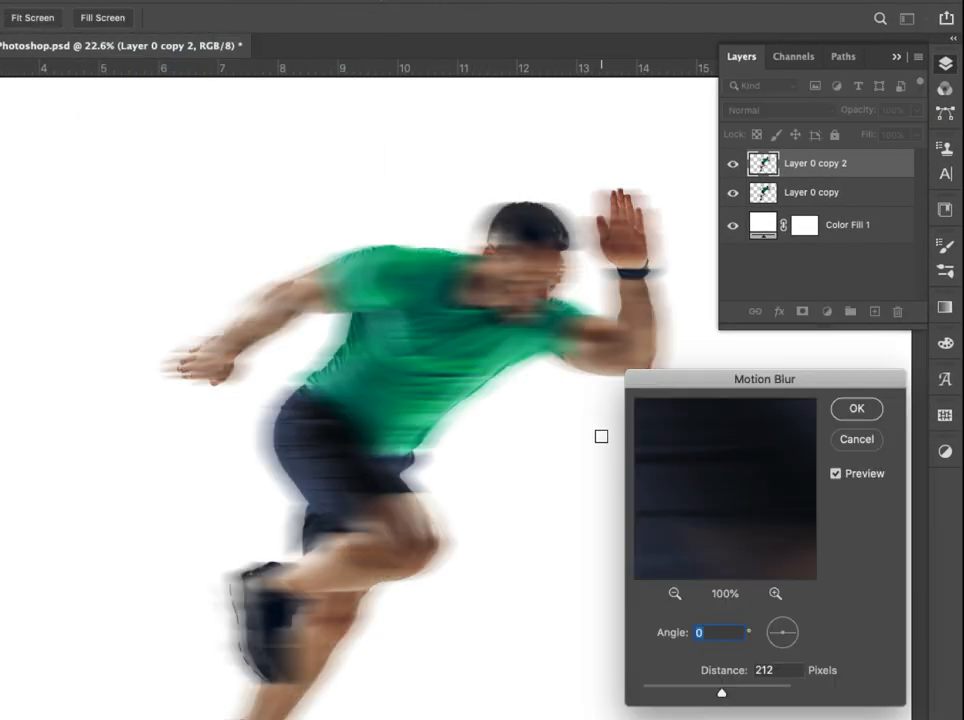
left_click_drag(726, 697, 690, 697)
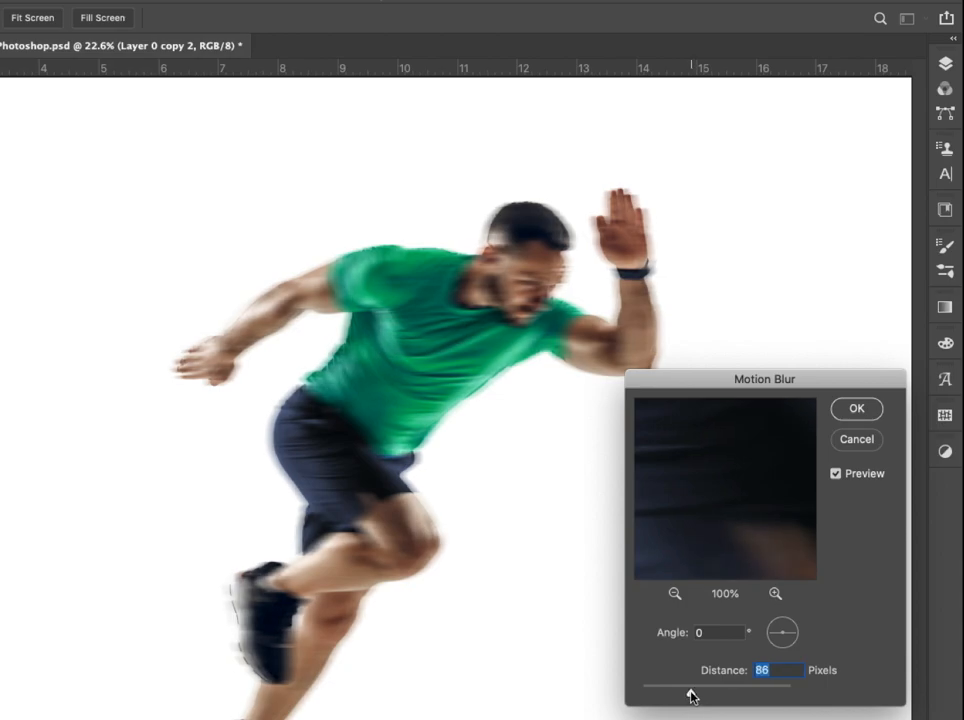
key("Return")
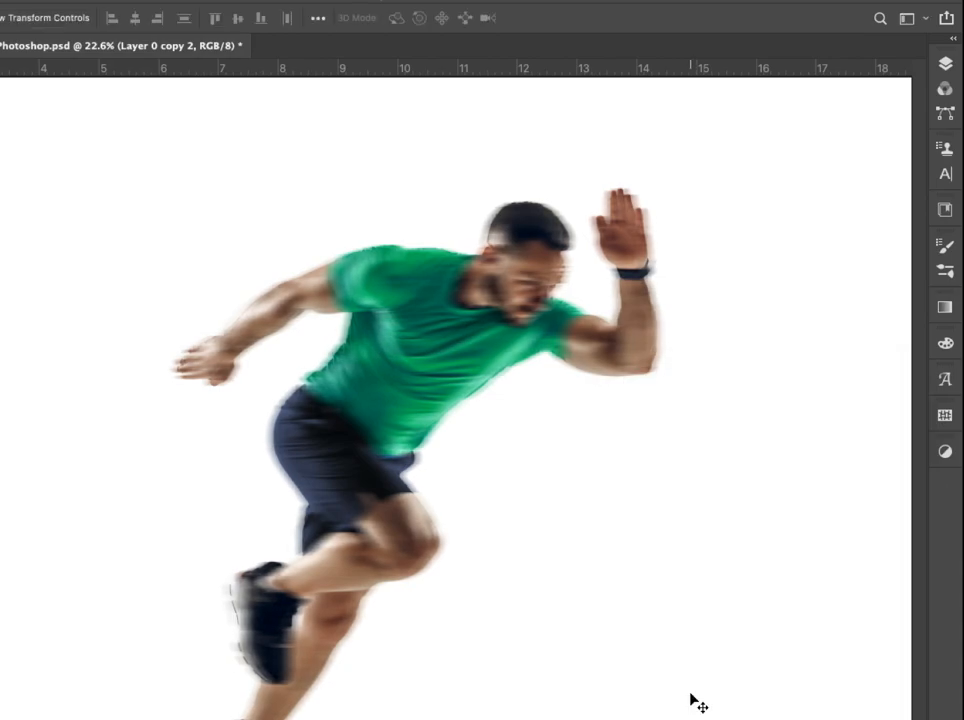
Set up the Eraser for the blurred layer with a 250 px brush at 73% hardness.
left_click(945, 63)
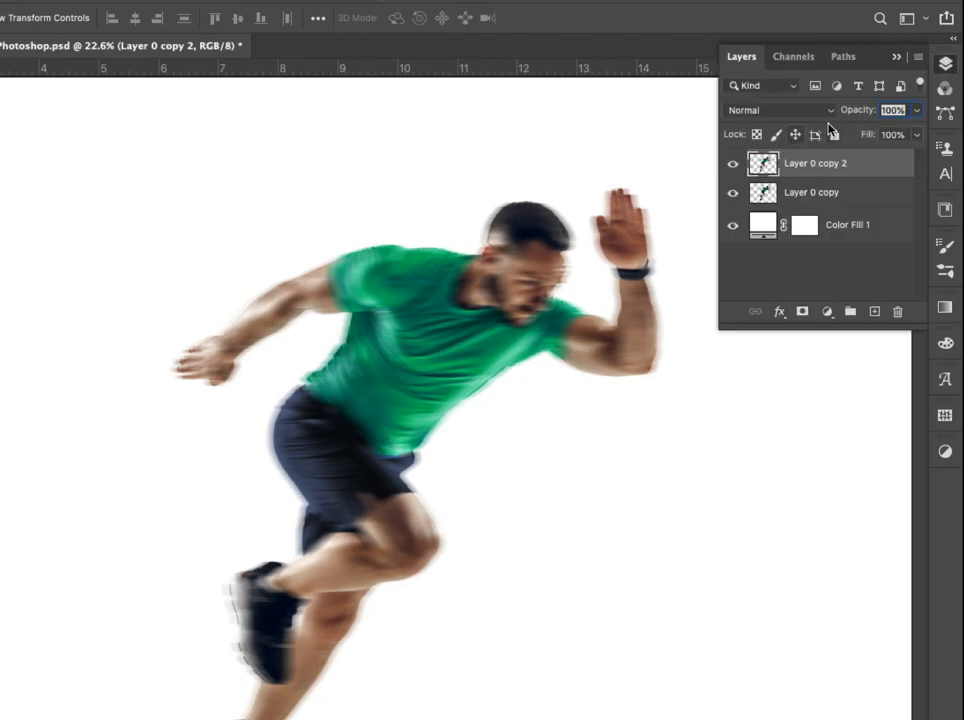
key("e")
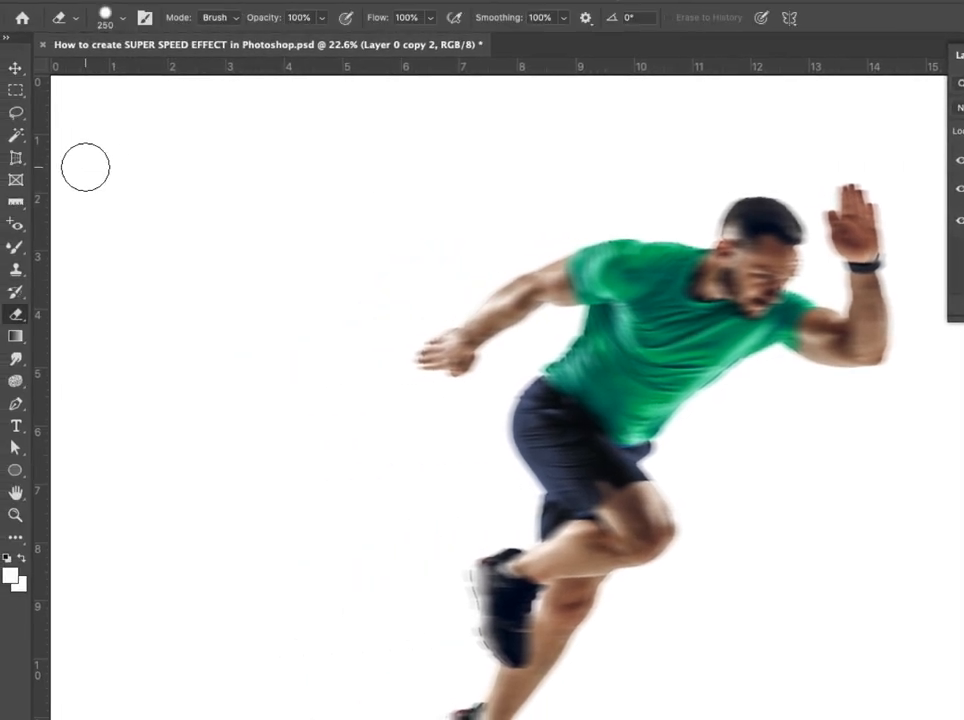
right_click(27, 313)
left_click(72, 318)
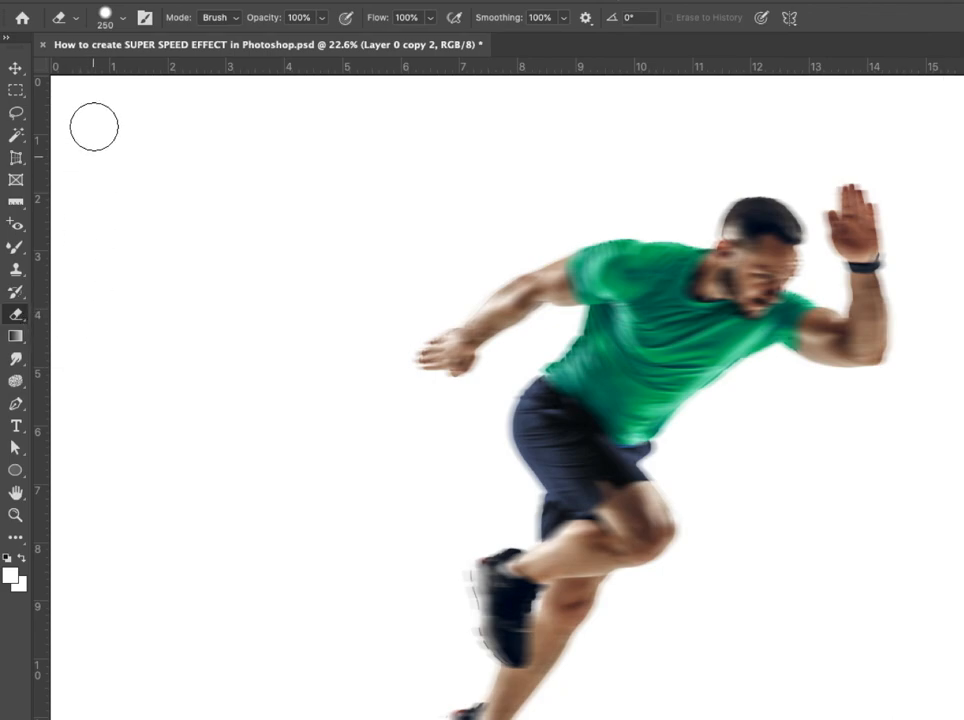
left_click(105, 16)
mouse_move(175, 114)
left_mouse_down()
mouse_move(161, 116)
mouse_move(174, 114)
left_mouse_up()
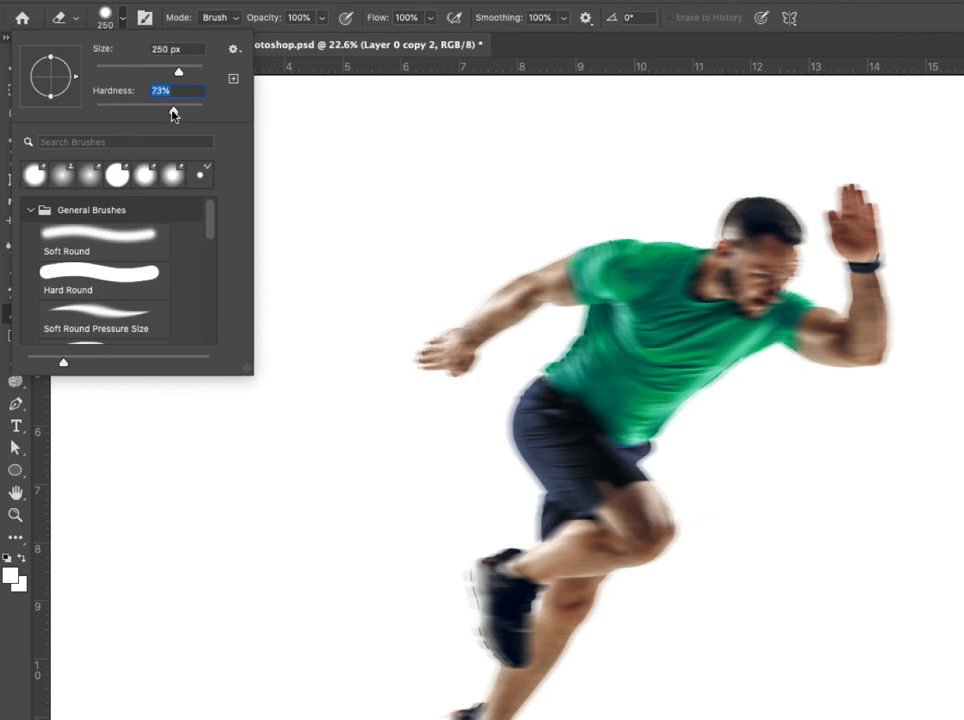
left_click(420, 181)
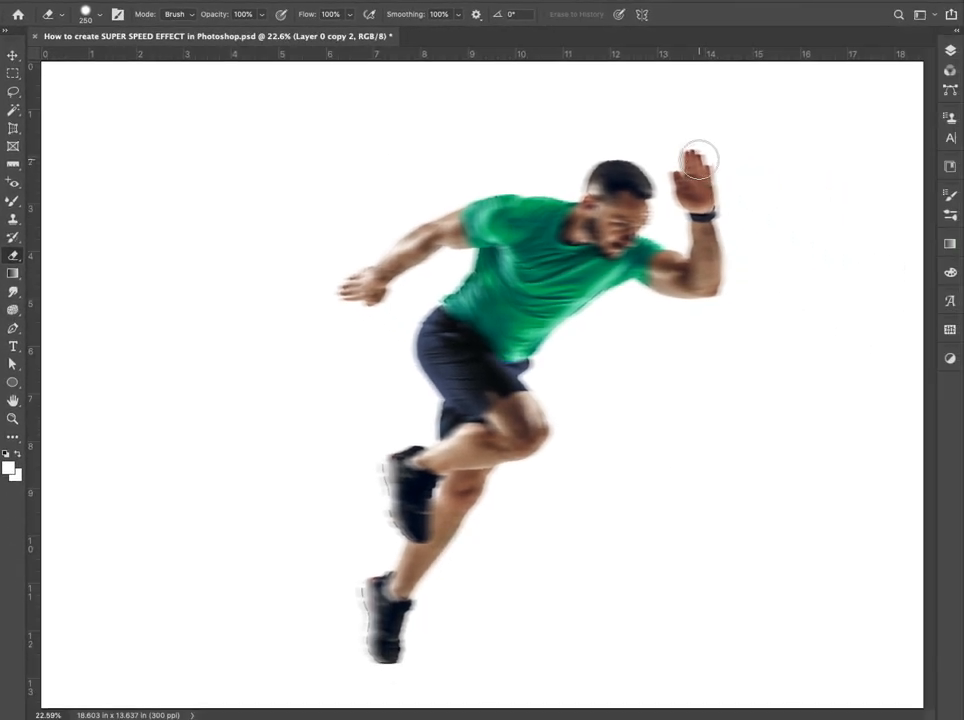
Erase the blur over the raised hand, front arm, face and middle of the shirt, using 400 to 500 px brush sizes.
key("bracketright")
key("bracketright")
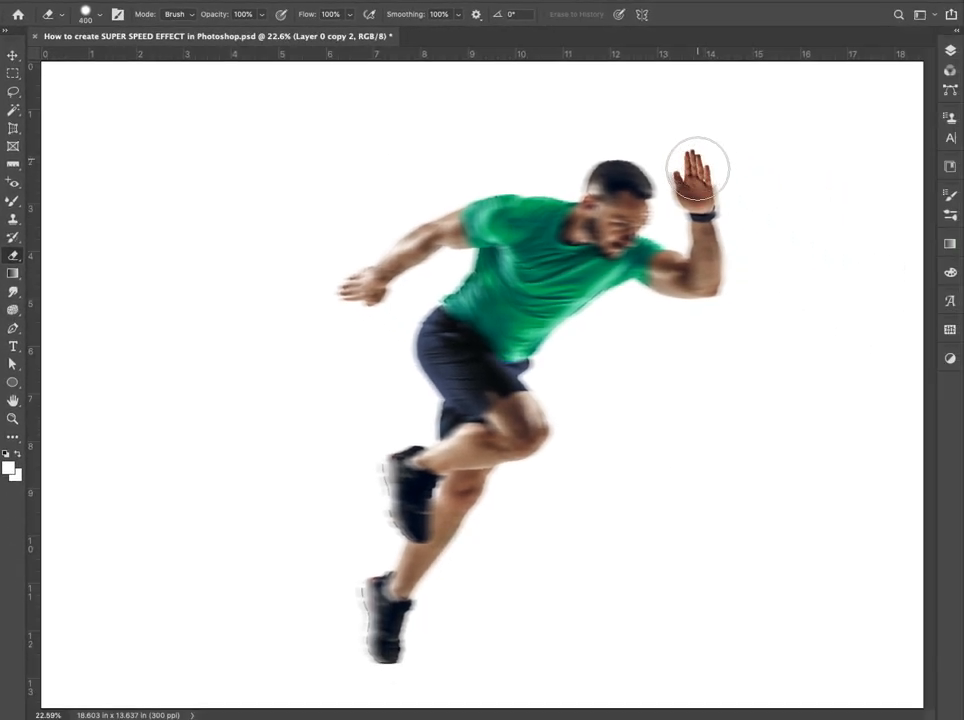
mouse_move(698, 190)
left_mouse_down()
mouse_move(695, 283)
mouse_move(644, 282)
mouse_move(671, 209)
mouse_move(660, 215)
mouse_move(667, 176)
mouse_move(650, 160)
left_mouse_up()
key("bracketright")
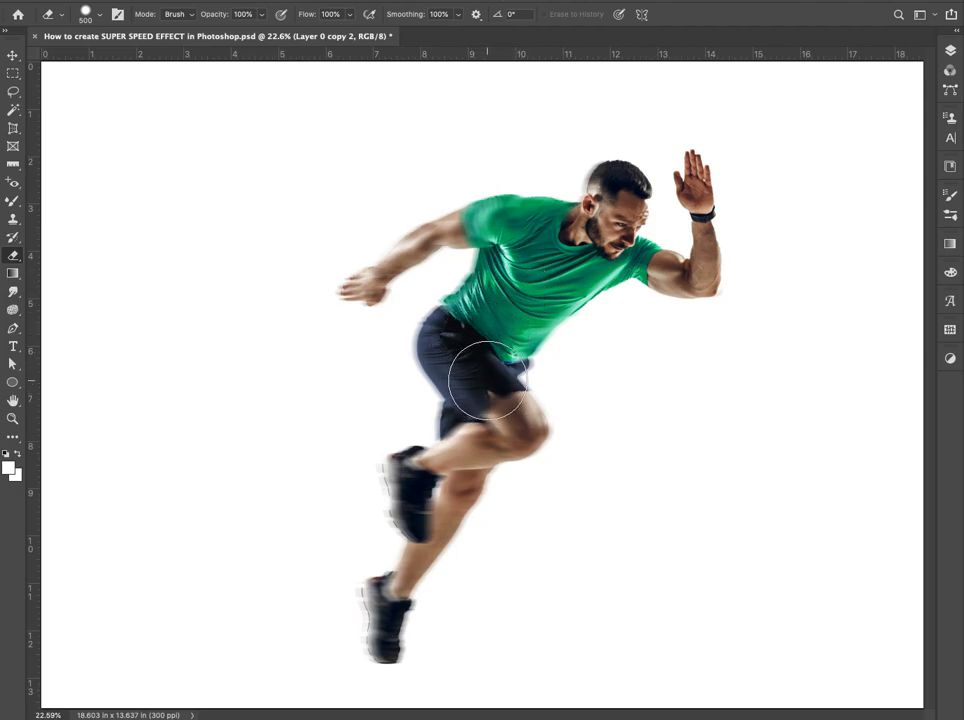
Erase the blur over the shorts, legs and fronts of the shoes with 150 to 250 px brushes, keeping it along the runner's back edges.
key("bracketleft")
key("bracketleft")
key("bracketleft")
key("bracketleft")
key("bracketleft")
key("bracketleft")
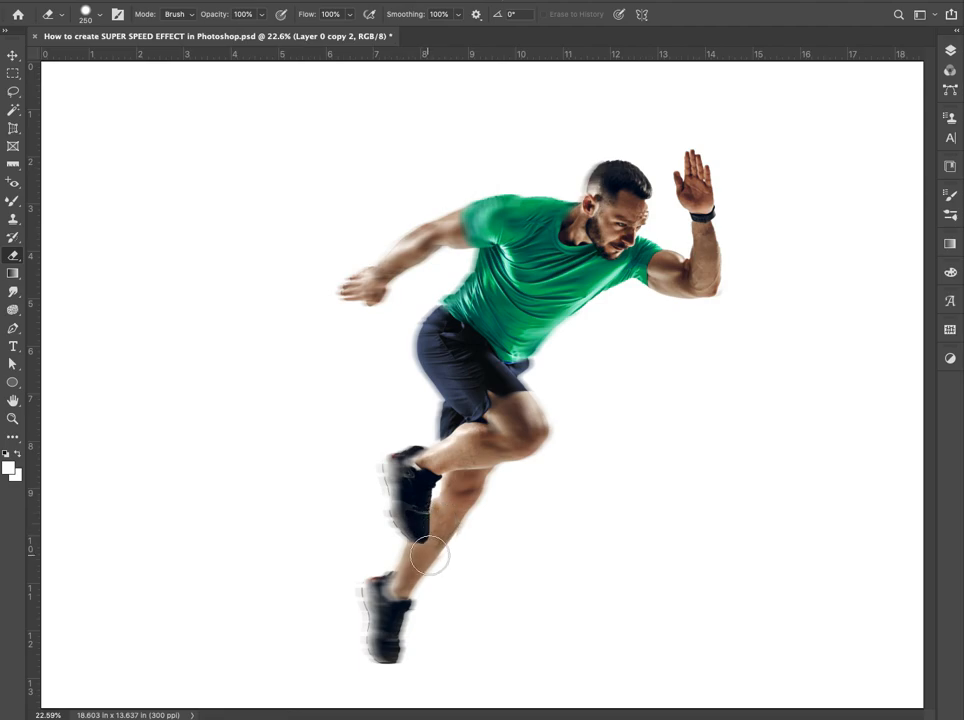
key("bracketleft")
key("bracketleft")
key("bracketleft")
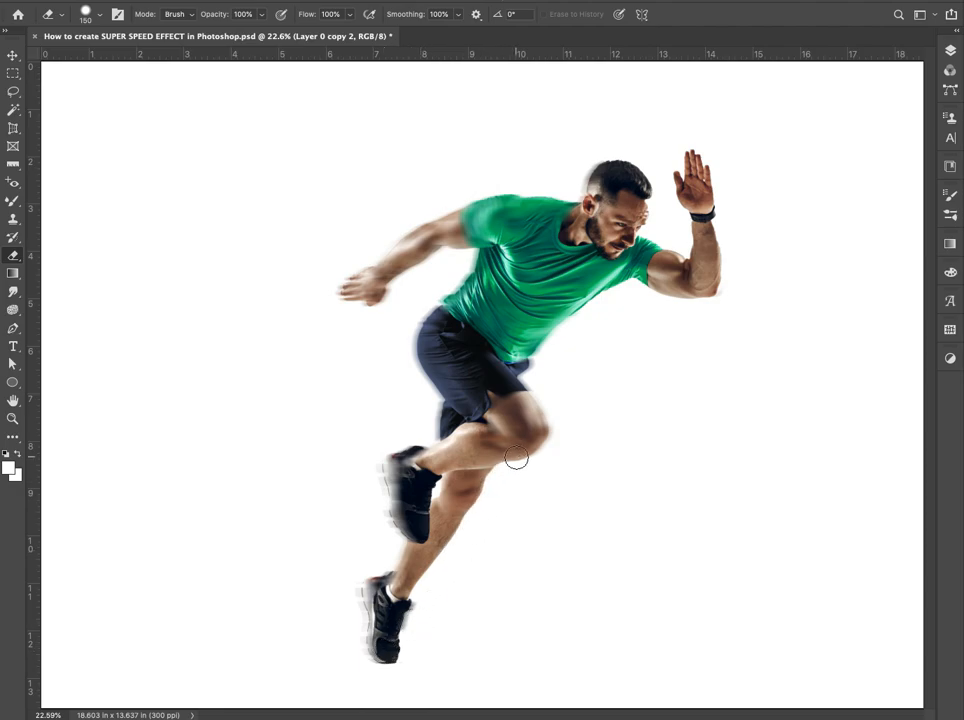
key("bracketright")
key("bracketright")
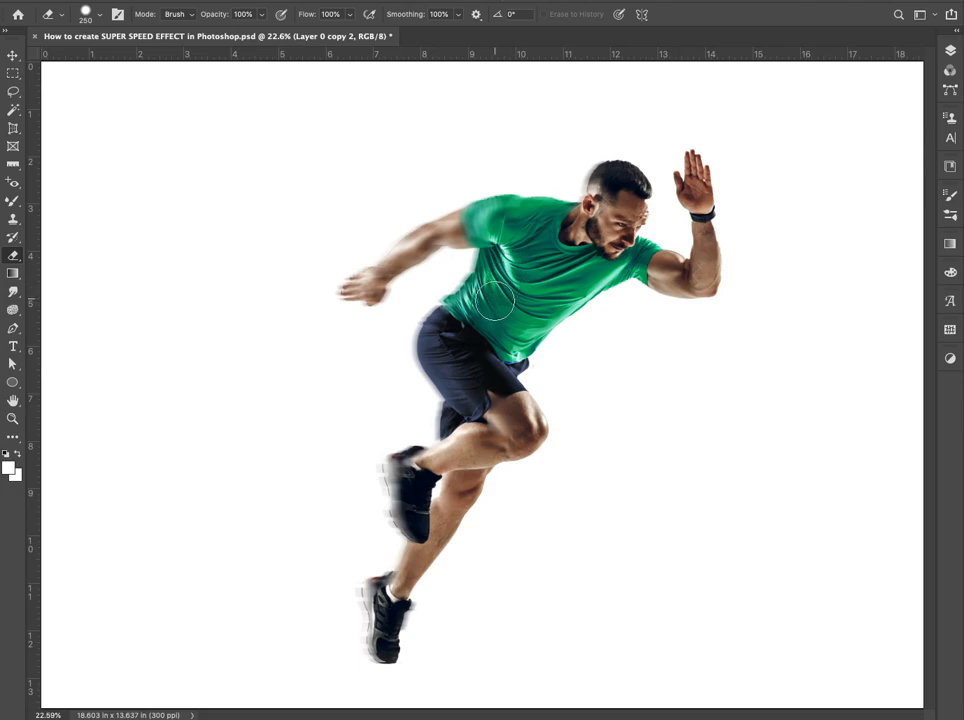
Toggle Layer 0 copy 2 off and on to compare the blur, and move the sharp Layer 0 copy above it.
key("v")
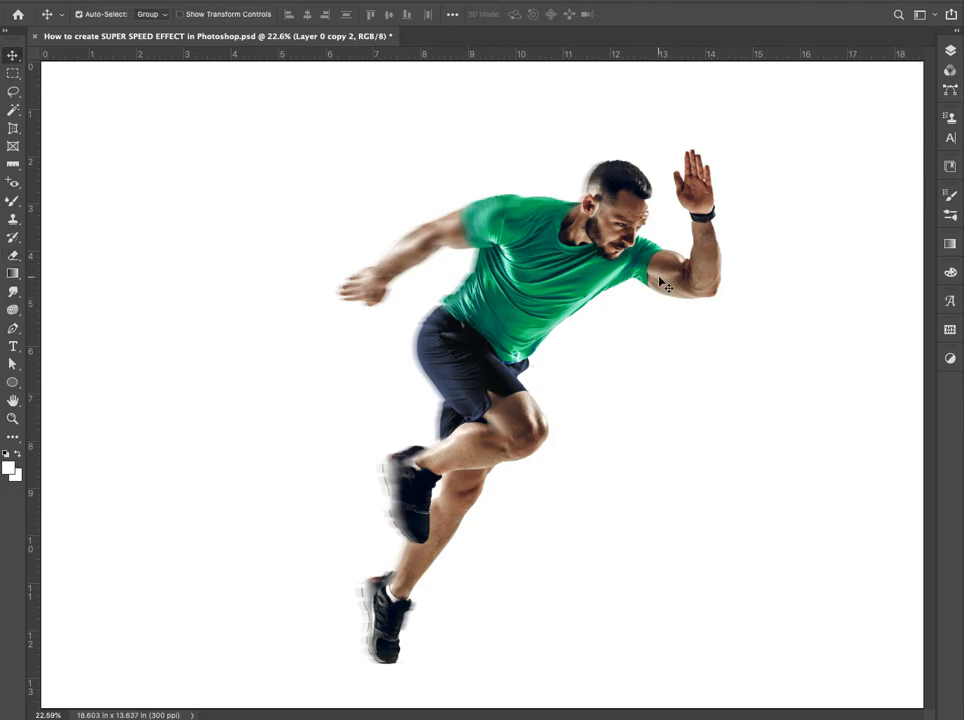
left_click(951, 50)
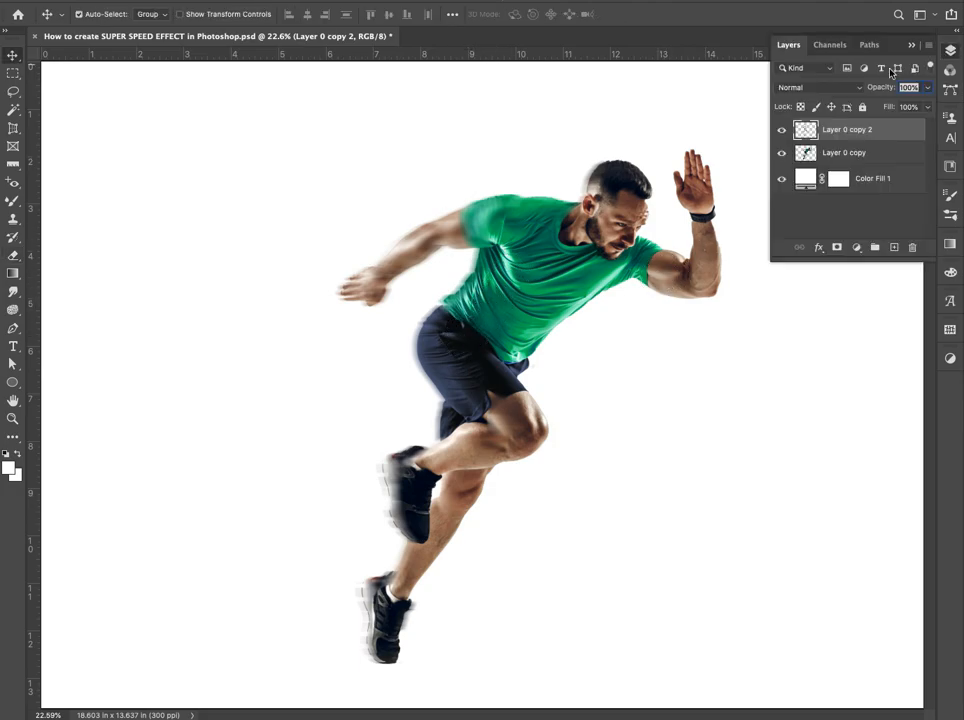
left_click(782, 130)
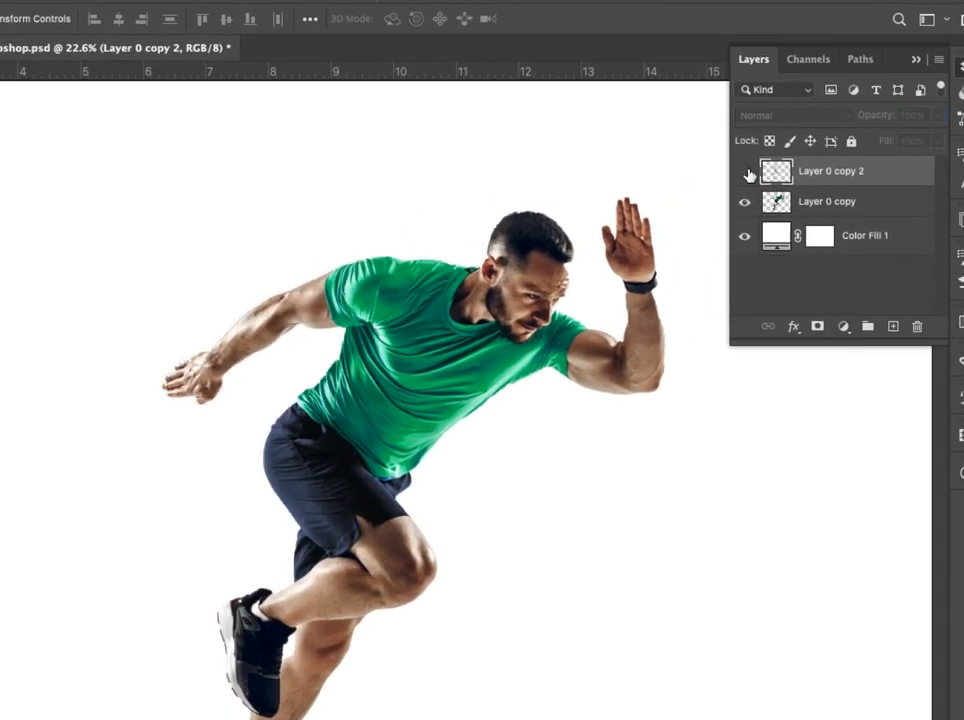
left_click(746, 172)
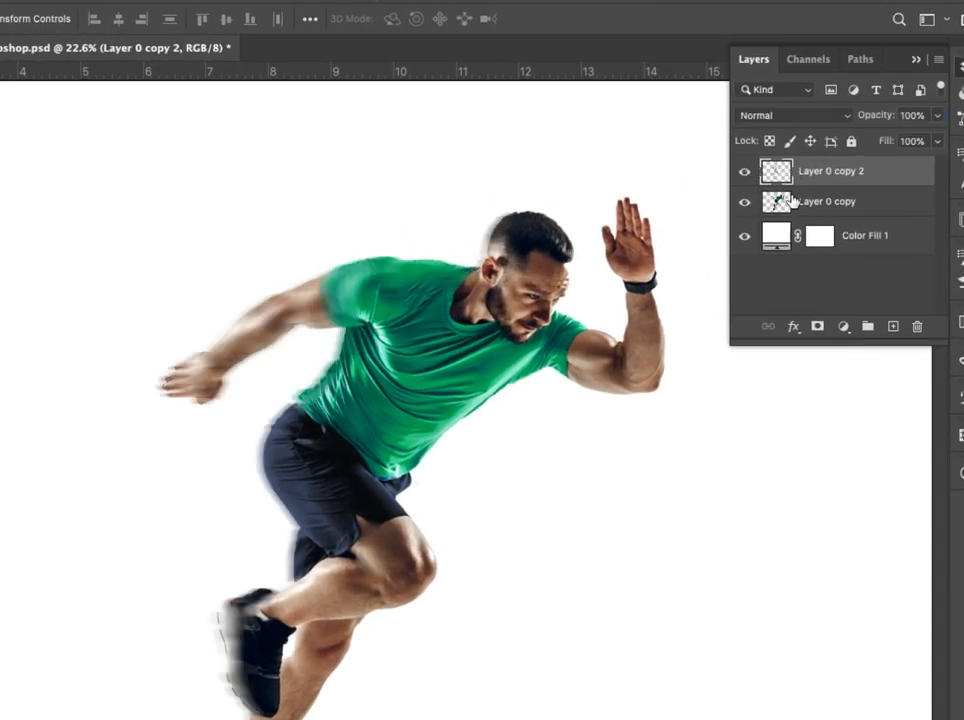
left_click(812, 208)
mouse_move(875, 207)
left_mouse_down()
mouse_move(893, 194)
mouse_move(895, 161)
mouse_move(895, 170)
left_mouse_up()
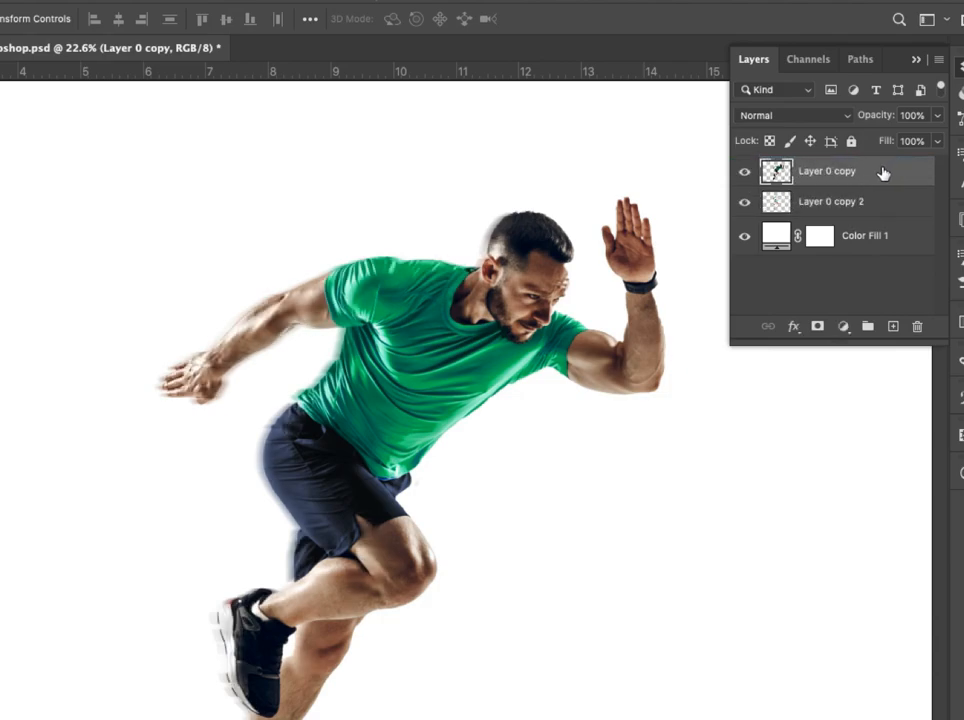
Duplicate the blurred Layer 0 copy 2 and shift the duplicate slightly left behind the runner with Free Transform.
left_click(876, 204)
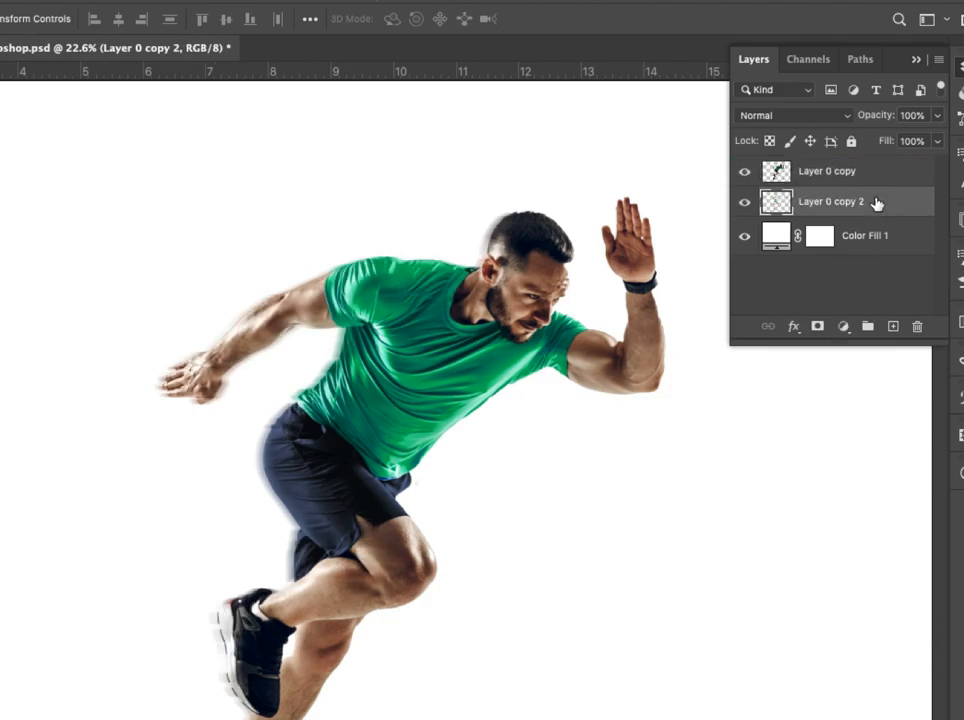
left_click_drag(895, 204, 891, 327)
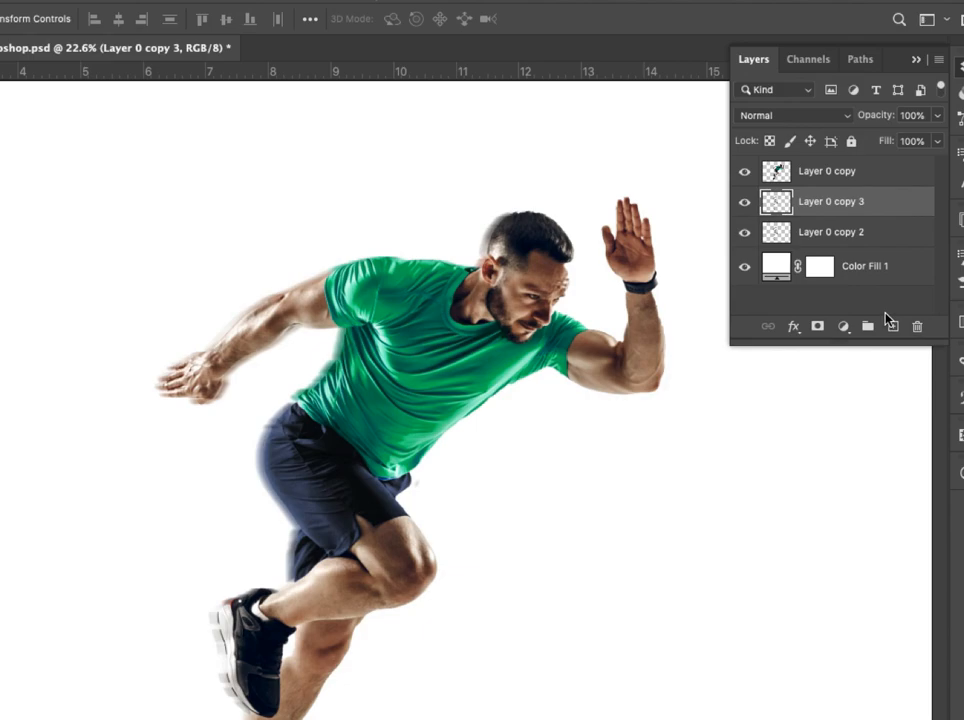
key("ctrl+t")
left_click_drag(398, 346, 390, 347)
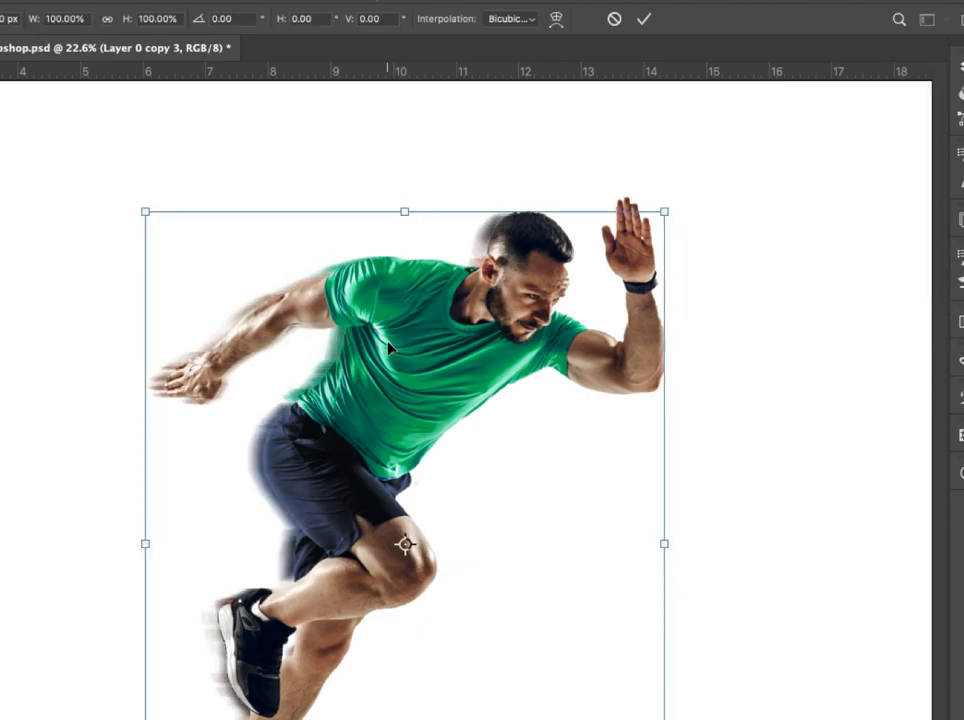
key("Return")
Duplicate the blurred Layer 0 copy 3 and shift the duplicate slightly further left behind the runner with Free Transform.
left_click(961, 66)
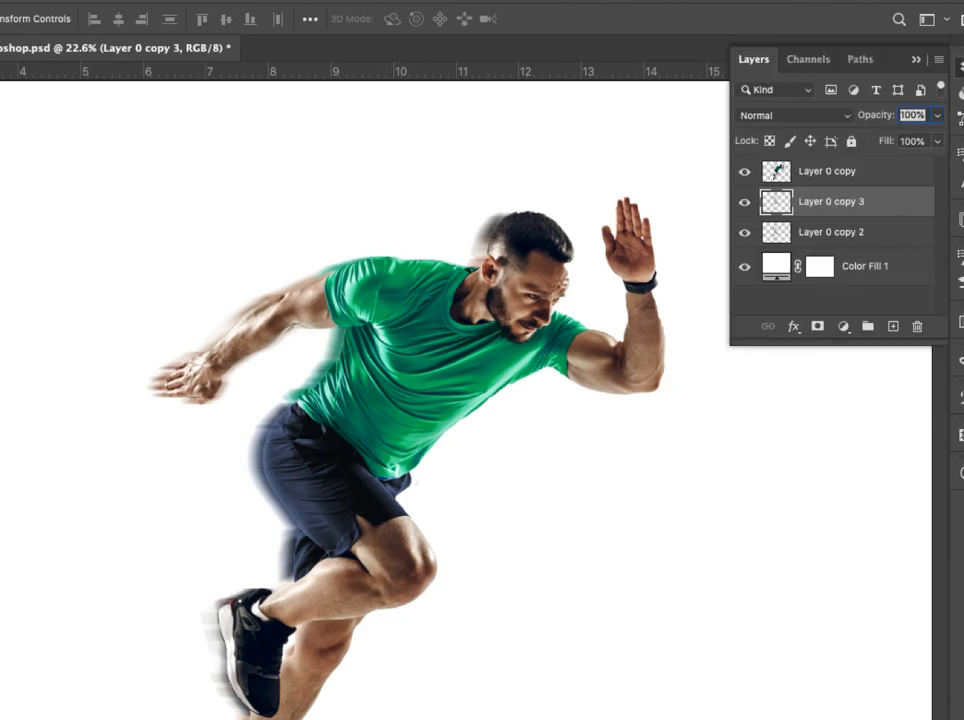
left_click_drag(875, 205, 892, 325)
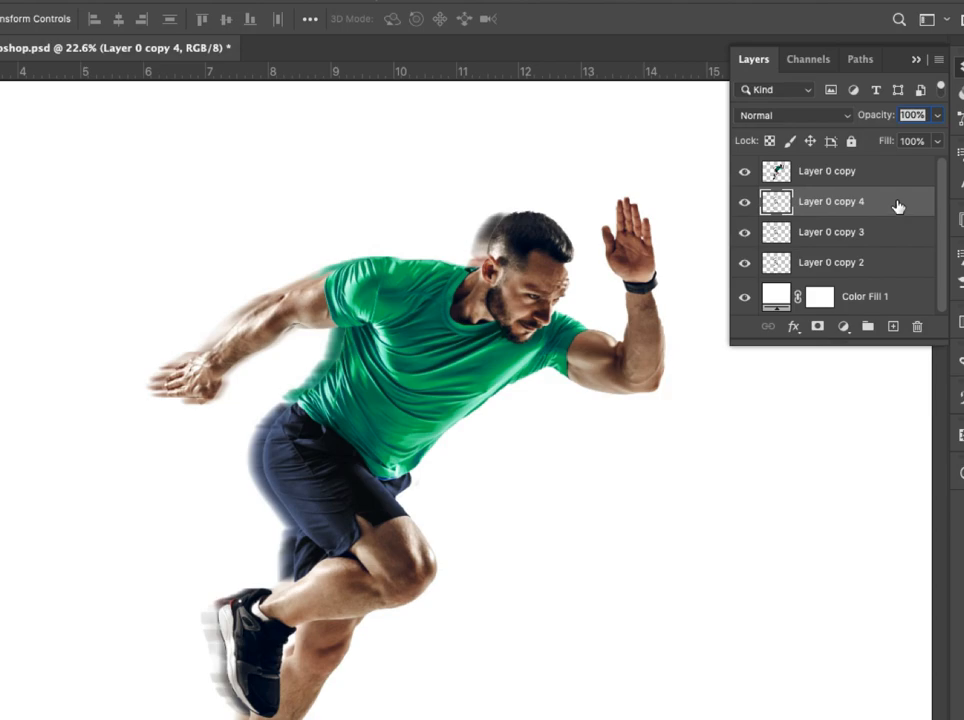
key("ctrl+t")
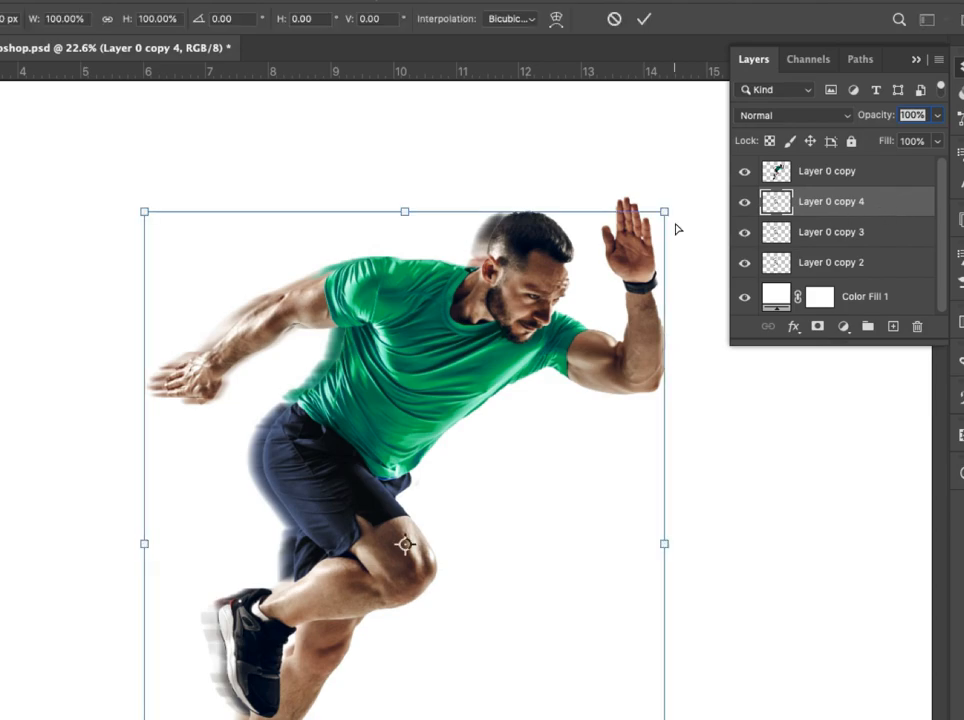
left_click_drag(422, 283, 413, 283)
key("Return")
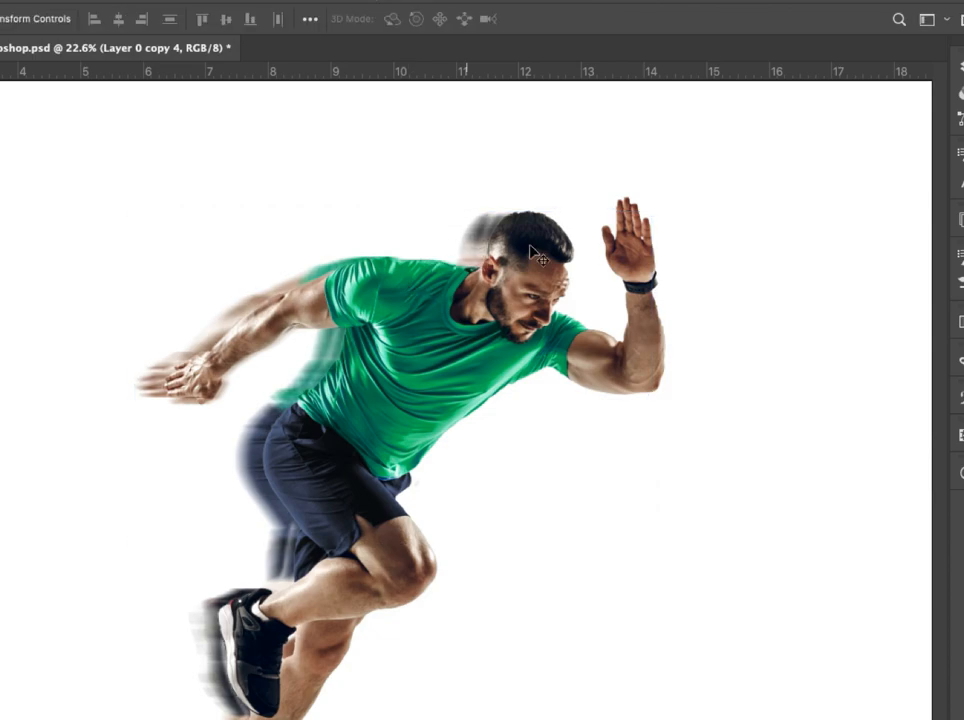
Duplicate Layer 0 copy 4 and use Free Transform to offset the new copy slightly left, extending the blur trail.
left_click(958, 90)
left_click_drag(880, 200, 893, 326)
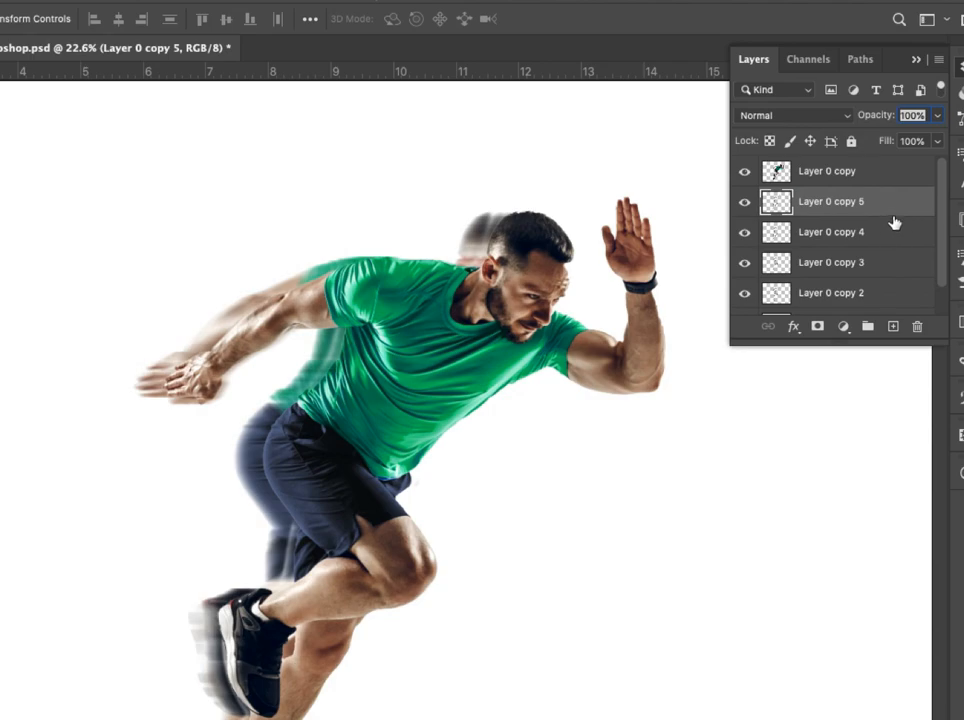
key("ctrl+t")
left_click_drag(407, 300, 395, 301)
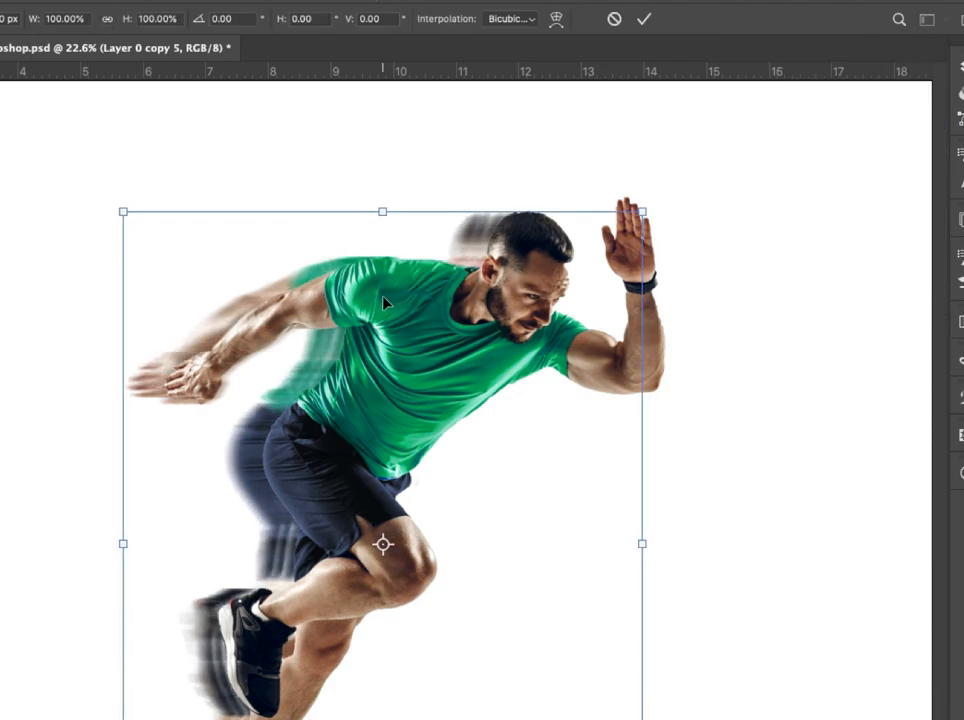
key("Return")
Duplicate Layer 0 copy 5 and then the resulting copy 6, moving each duplicate slightly further left behind the runner.
left_click(960, 68)
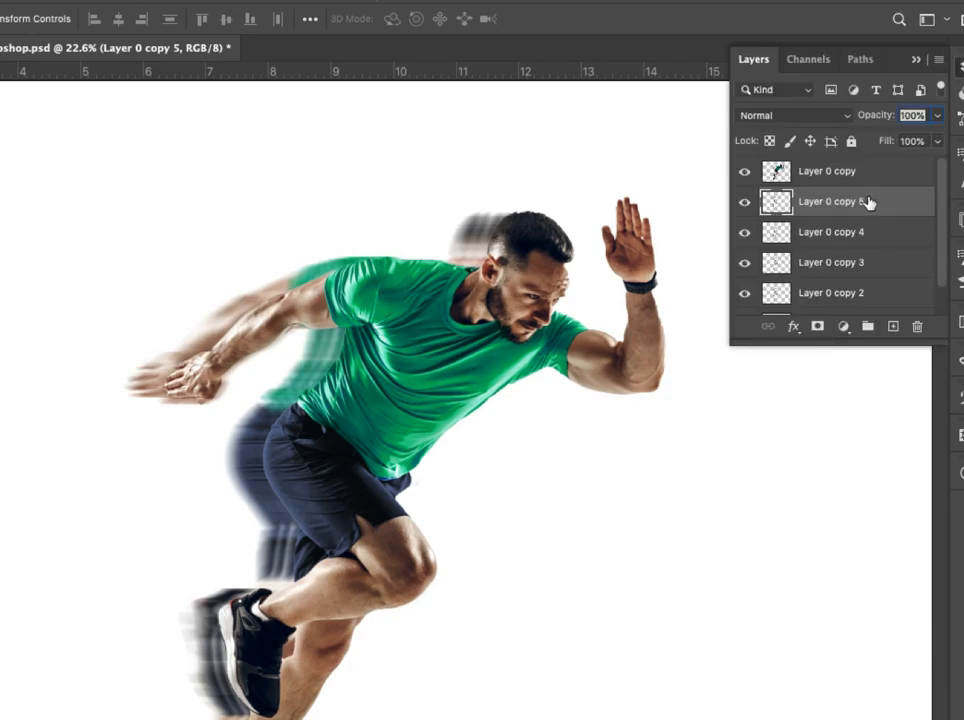
left_click_drag(886, 204, 893, 326)
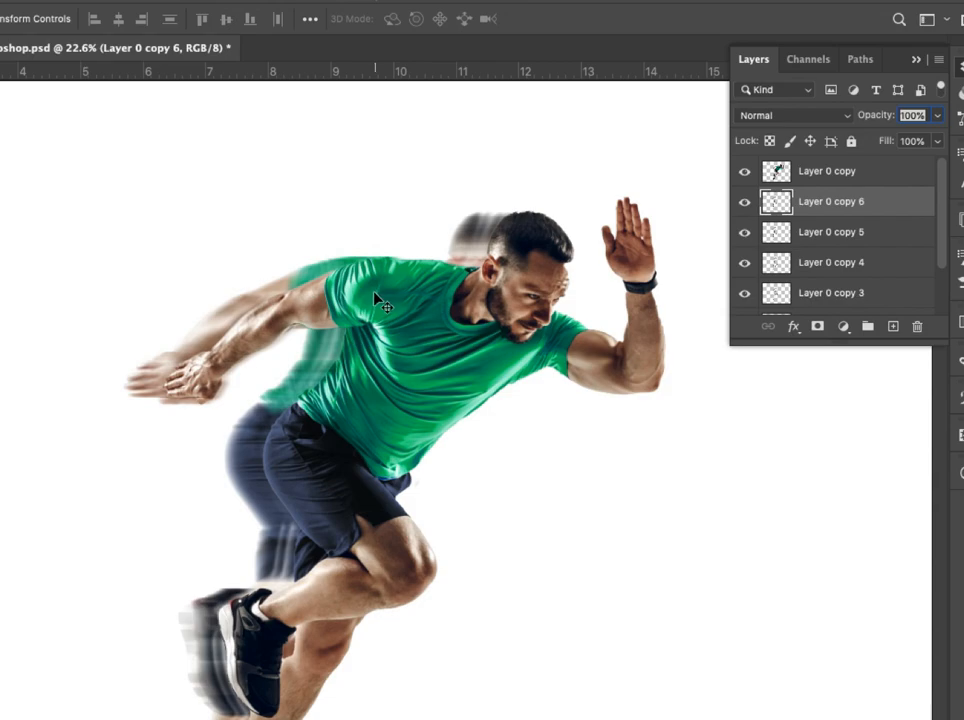
left_click_drag(298, 390, 289, 389)
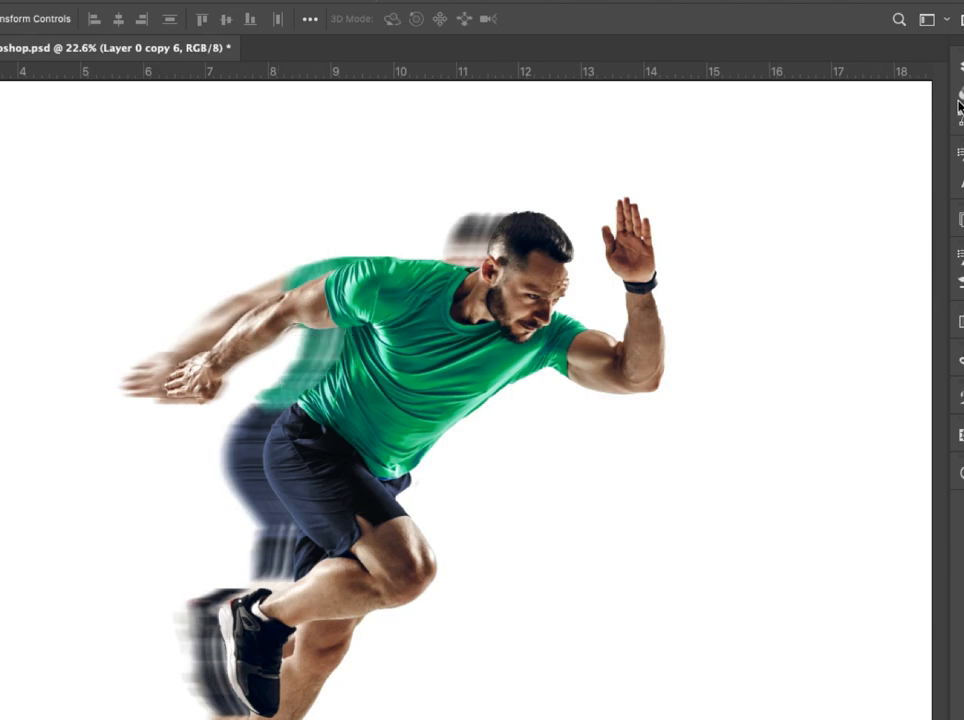
left_click(958, 68)
left_click_drag(891, 209, 892, 326)
left_click_drag(240, 410, 233, 433)
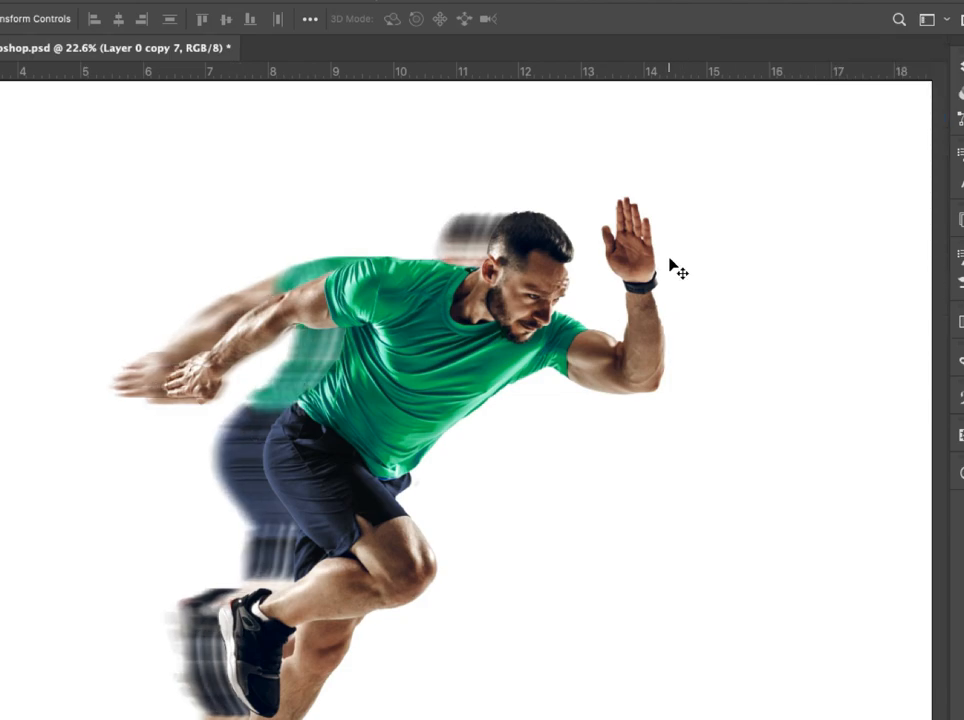
Duplicate Layer 0 copy 7 and then the resulting copy 8, moving each new layer a little further left.
left_click(958, 68)
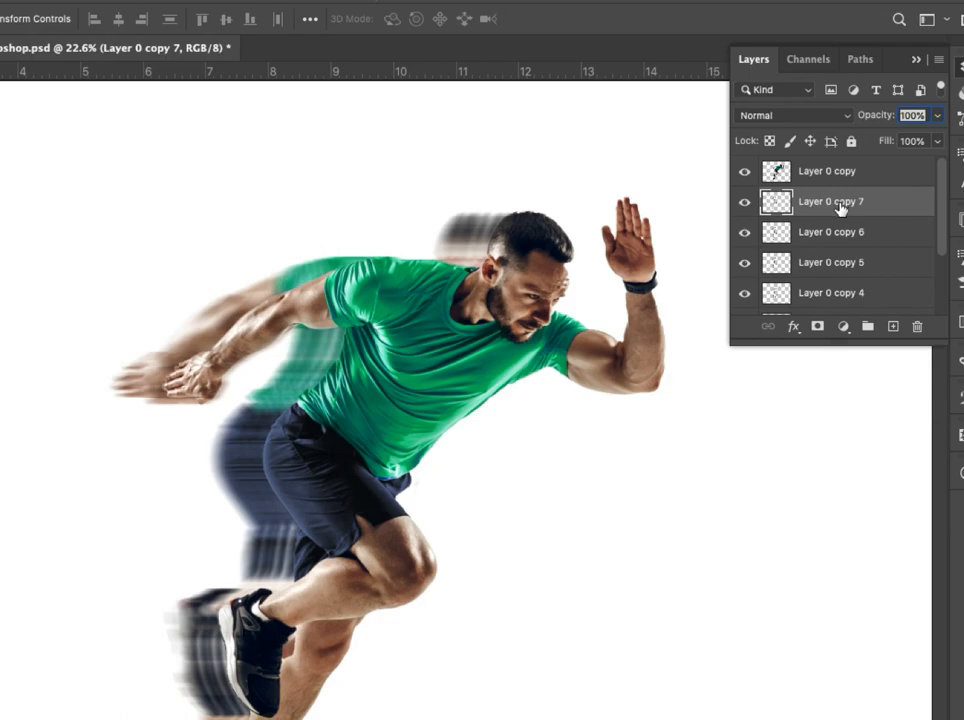
left_click_drag(876, 287, 893, 326)
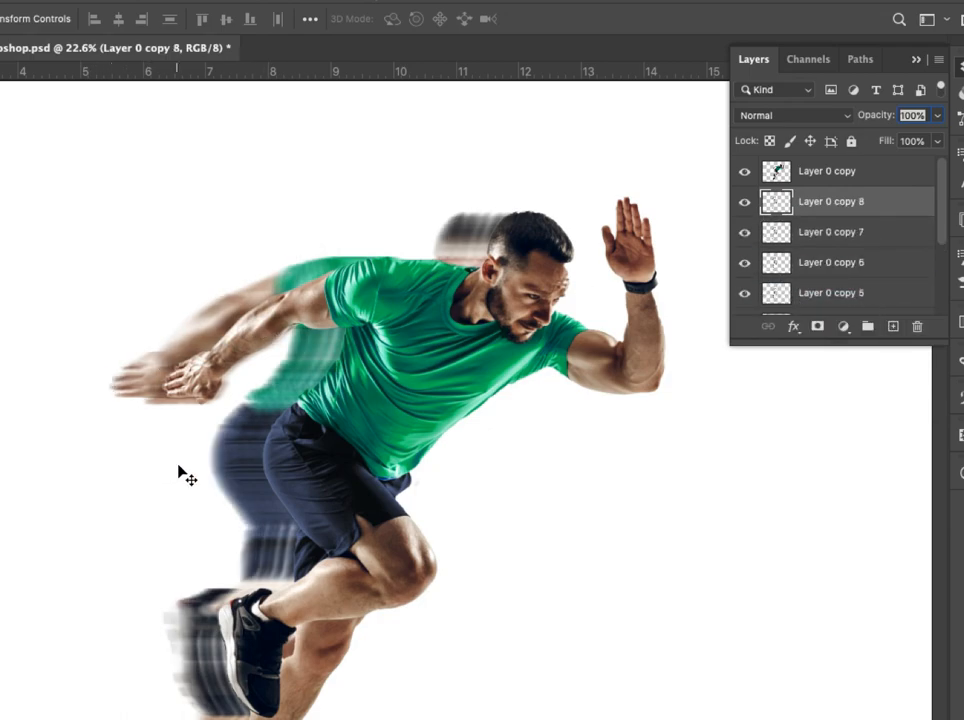
left_click_drag(222, 458, 215, 460)
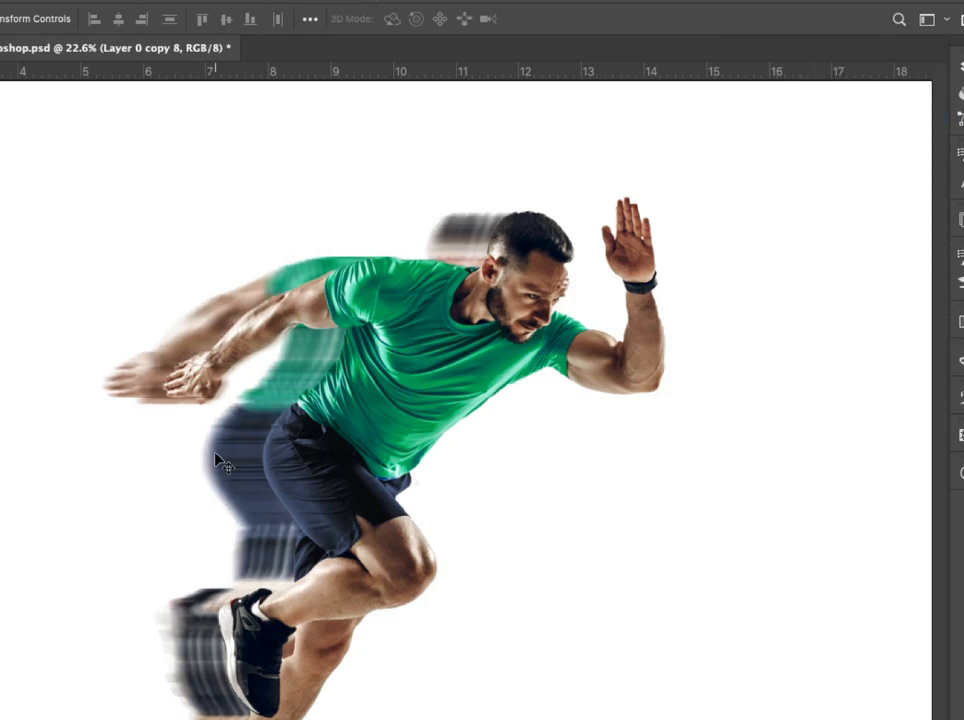
left_click(961, 66)
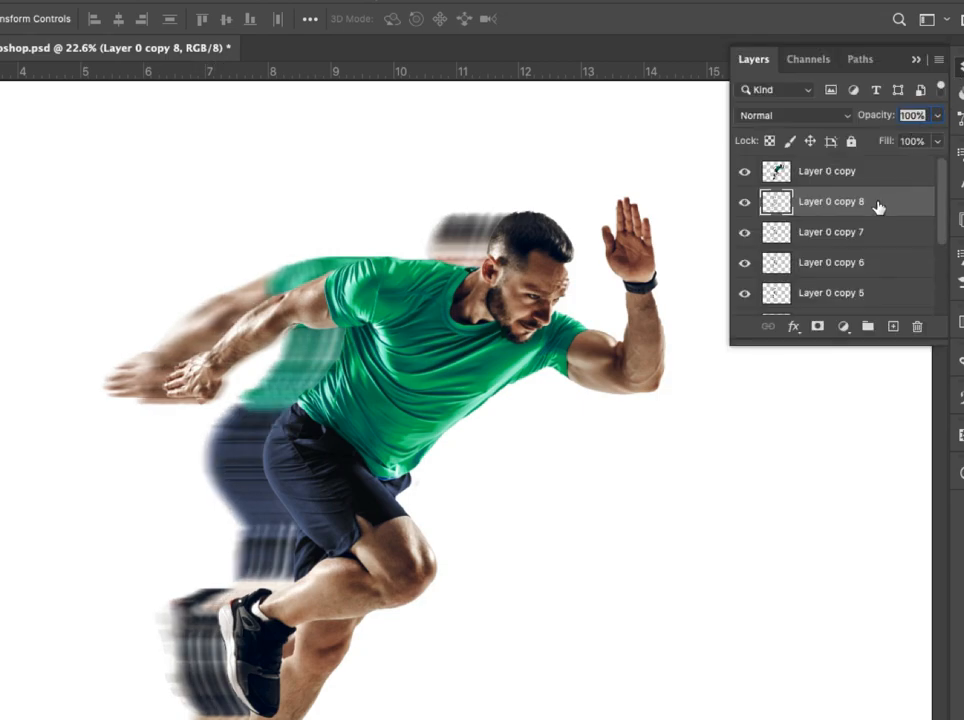
left_click_drag(878, 207, 893, 326)
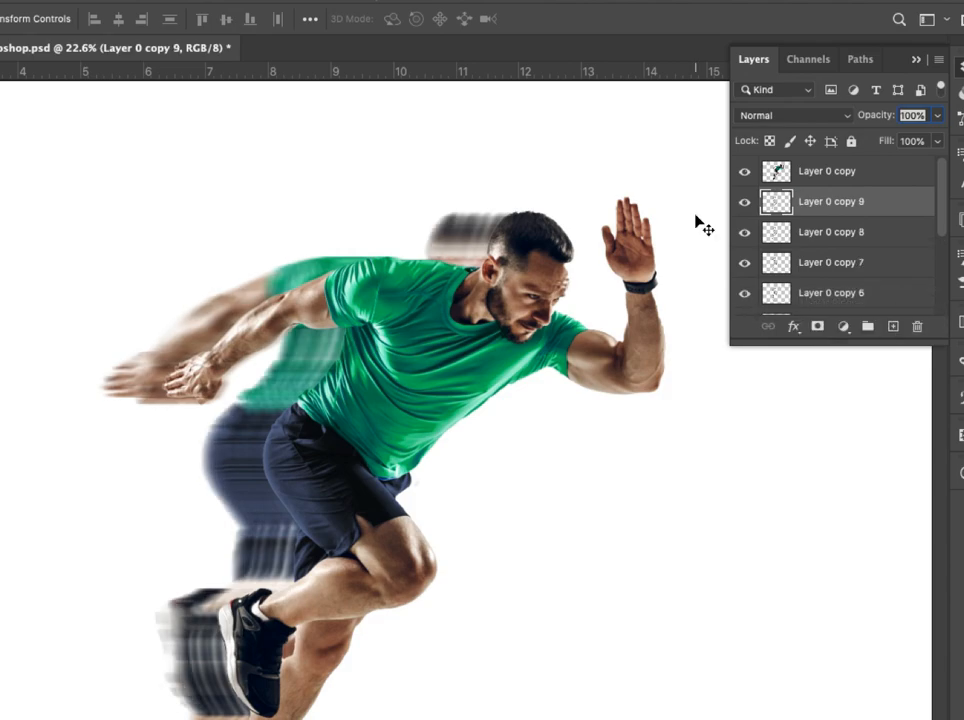
left_click_drag(218, 437, 245, 410)
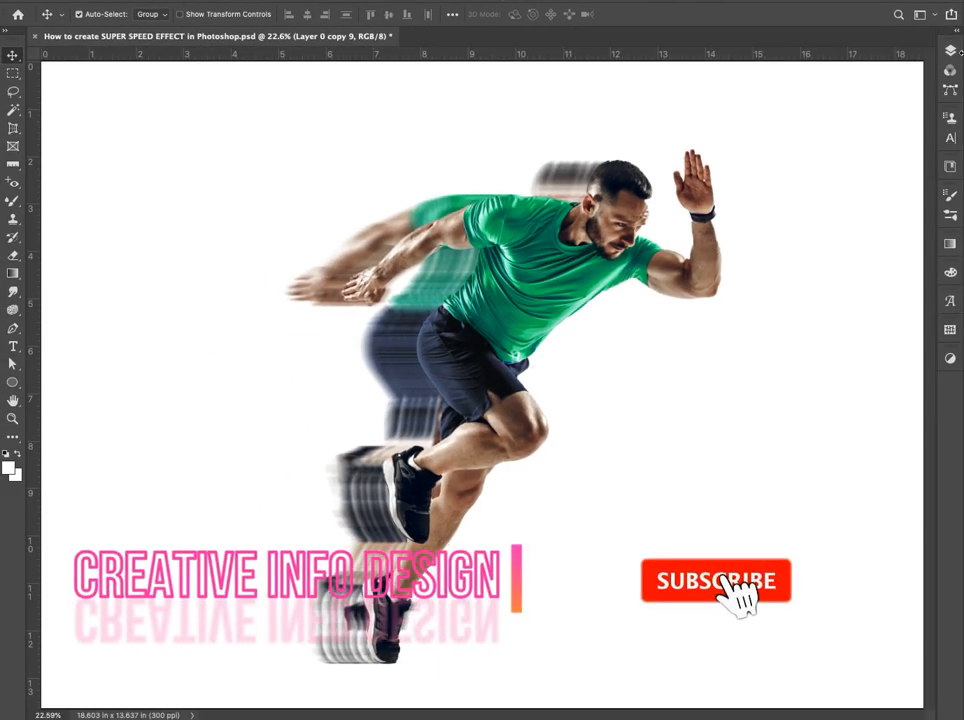
Duplicate Layer 0 copy 9 and move the duplicate slightly left to lengthen the speed trail.
left_click(950, 51)
left_click_drag(885, 145, 894, 247)
left_click_drag(370, 337, 360, 337)
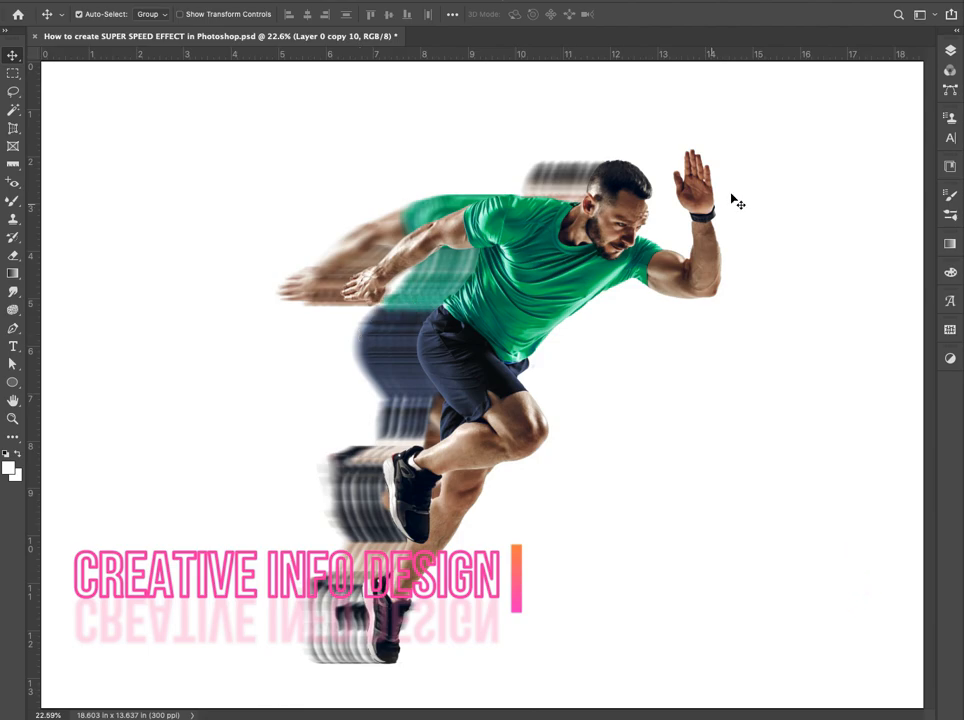
Set the opacity of Layer 0 copy 10 to 10% and of Layer 0 copy 9 to 20%.
left_click(947, 53)
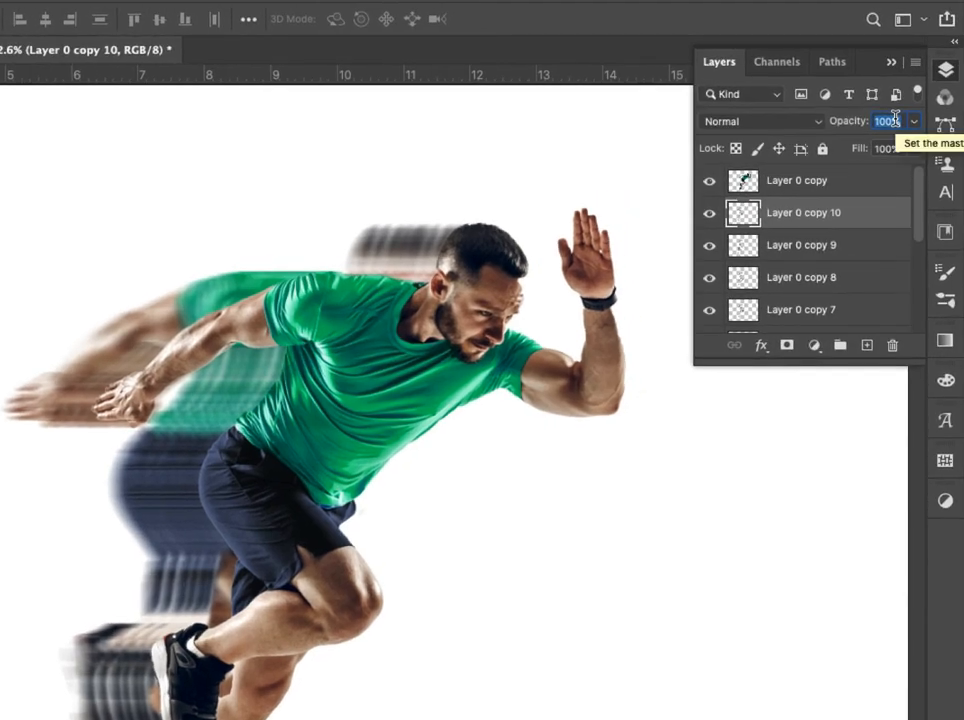
type("10")
key("Return")
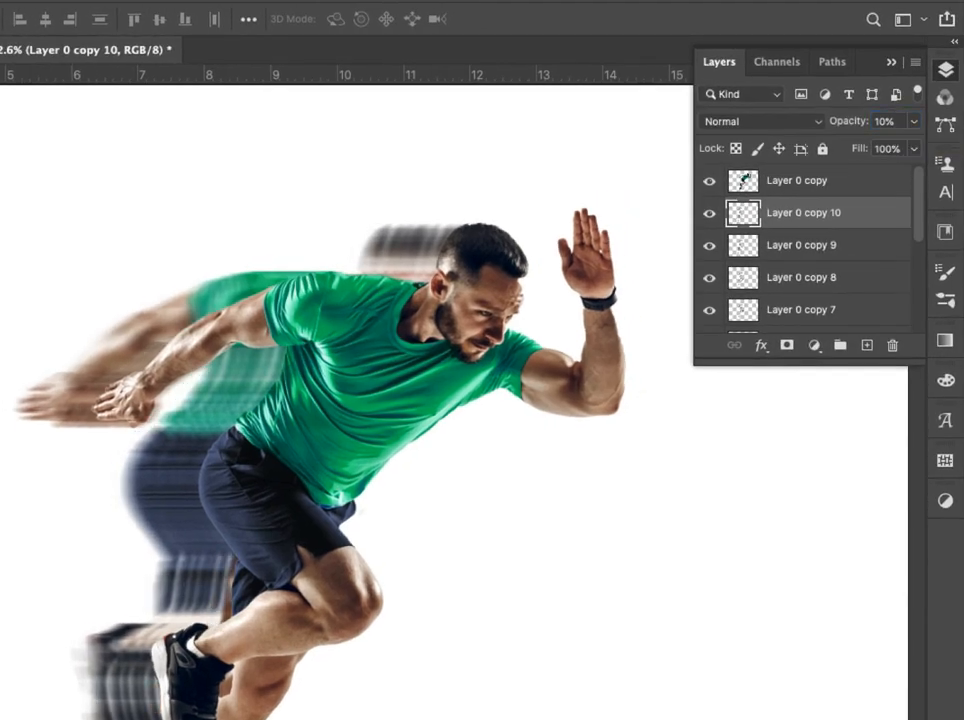
left_click(850, 246)
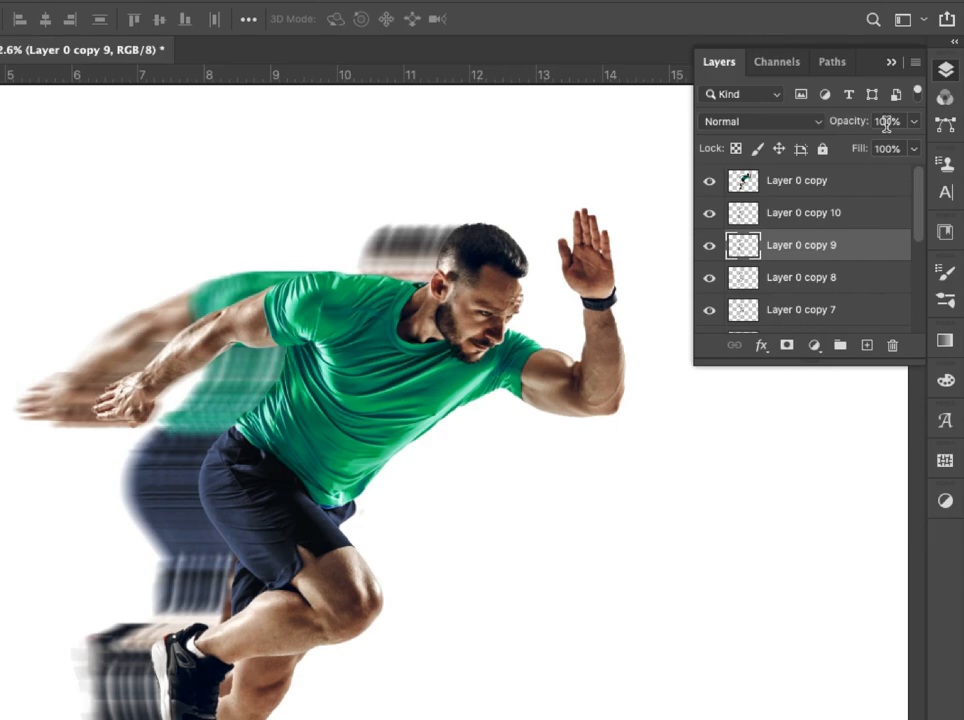
type("20")
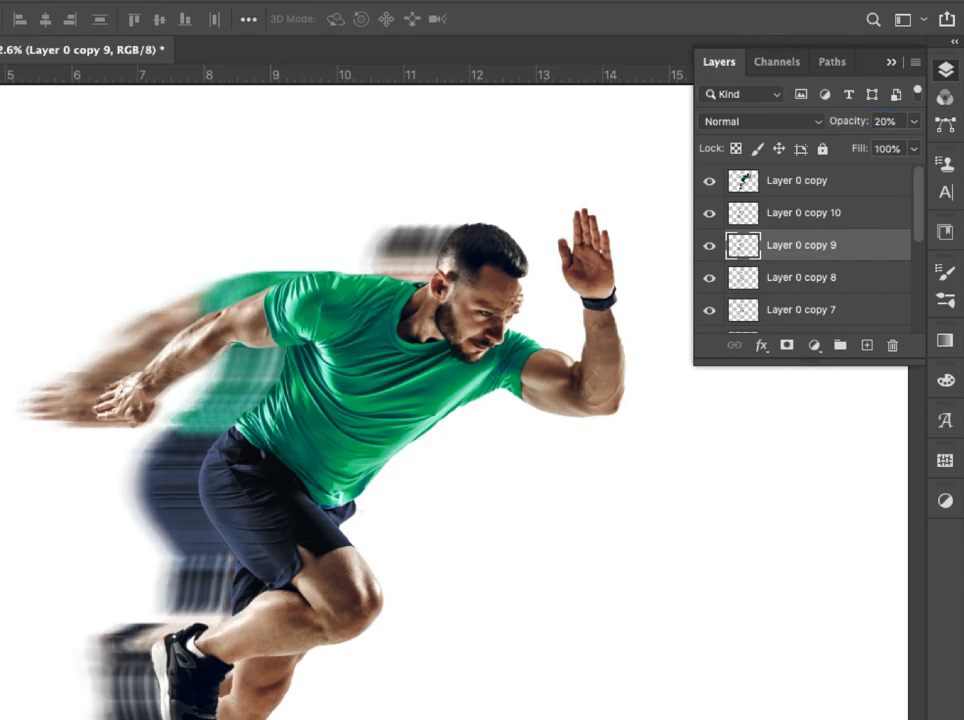
Set the opacity of Layer 0 copy 8 to 30% and of Layer 0 copy 7 to 40%.
left_click(854, 289)
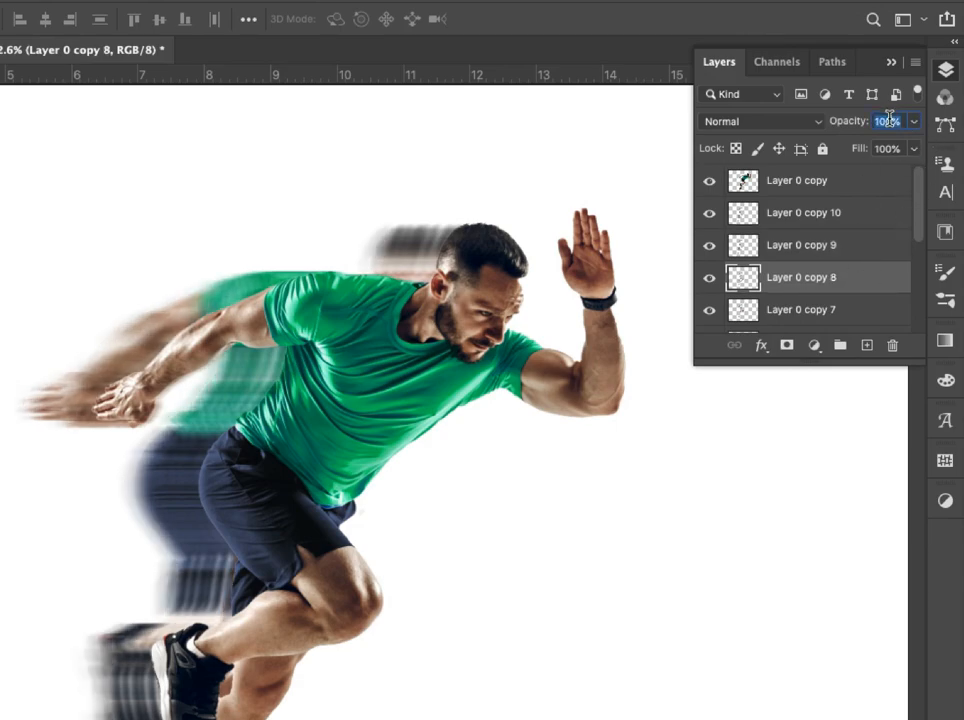
type("30")
key("Return")
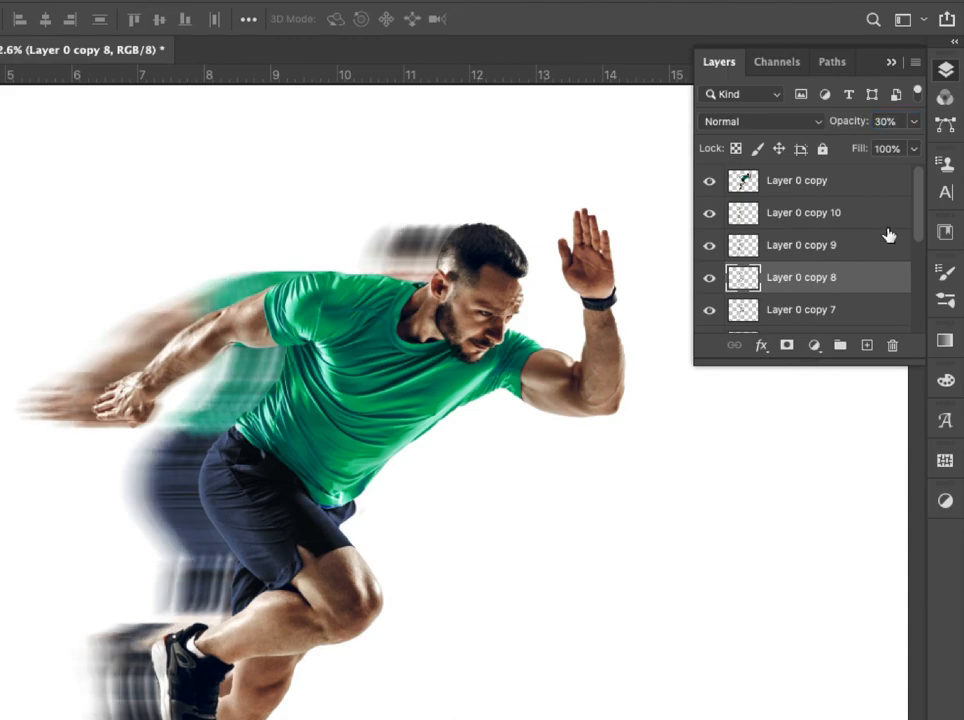
left_click(863, 313)
left_click(891, 120)
type("40")
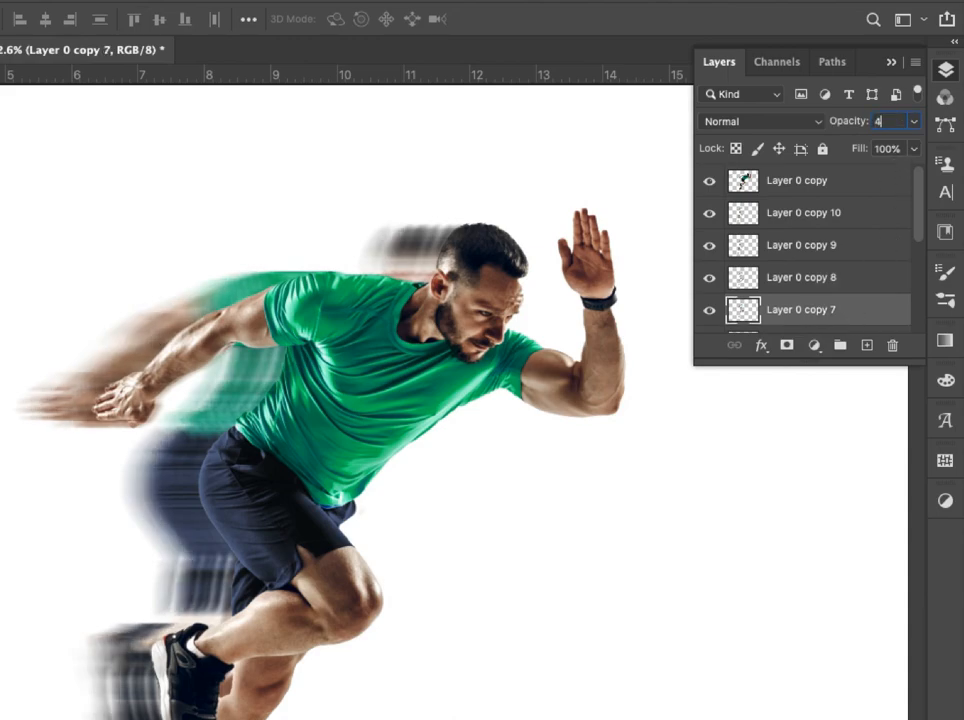
key("Return")
Enlarge the layer list to show more copies, and set Layer 0 copy 6 to 50% and Layer 0 copy 5 to 60% opacity.
left_click_drag(863, 365, 863, 529)
left_click(871, 347)
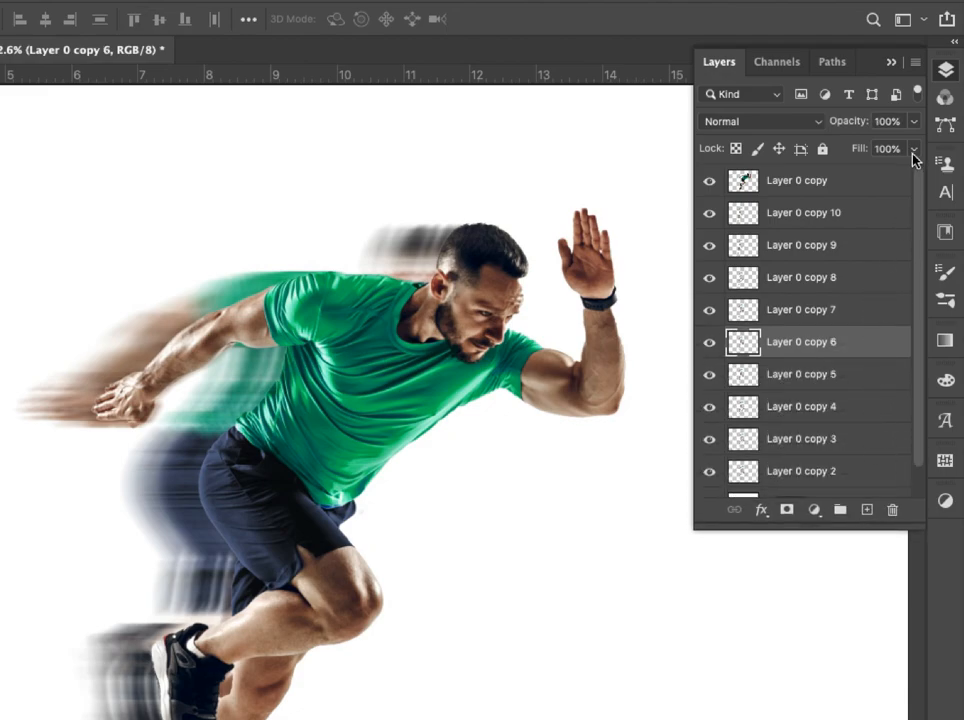
left_click(893, 120)
type("50")
key("Return")
left_click(852, 376)
left_click(893, 121)
type("60")
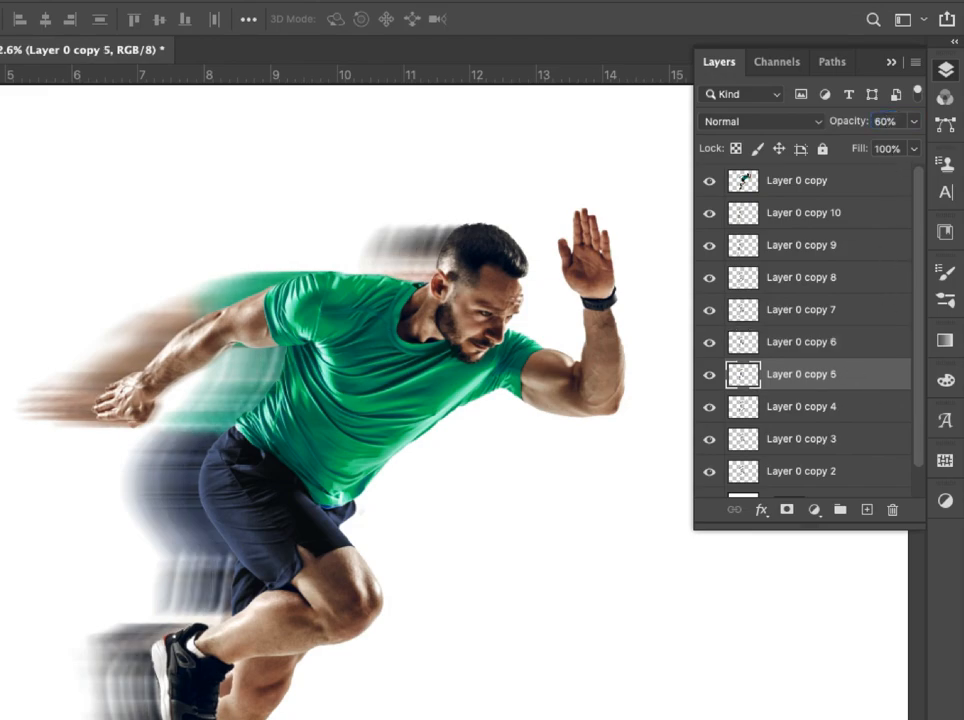
Set the opacity of Layer 0 copy 4 to 70% and of Layer 0 copy 3 to 80%.
left_click(877, 397)
left_click(887, 123)
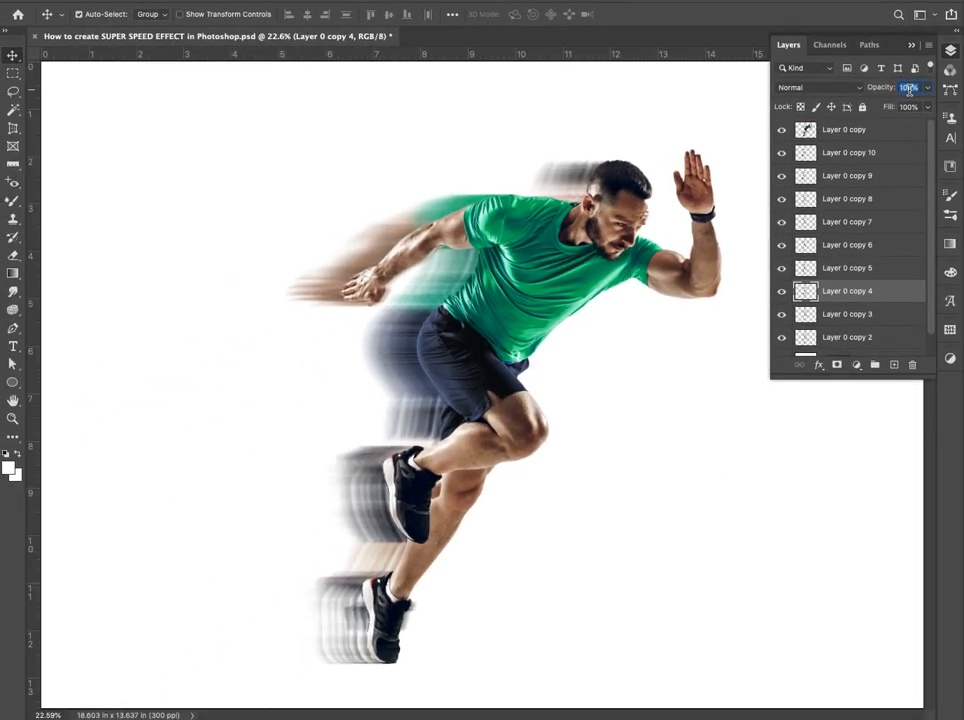
type("70")
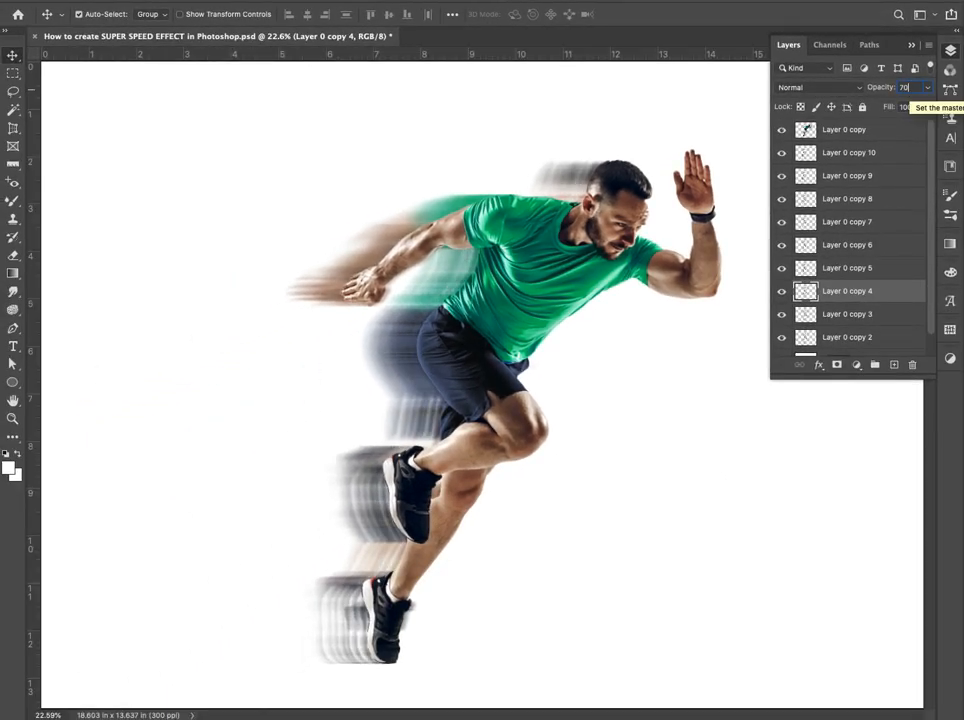
left_click(876, 316)
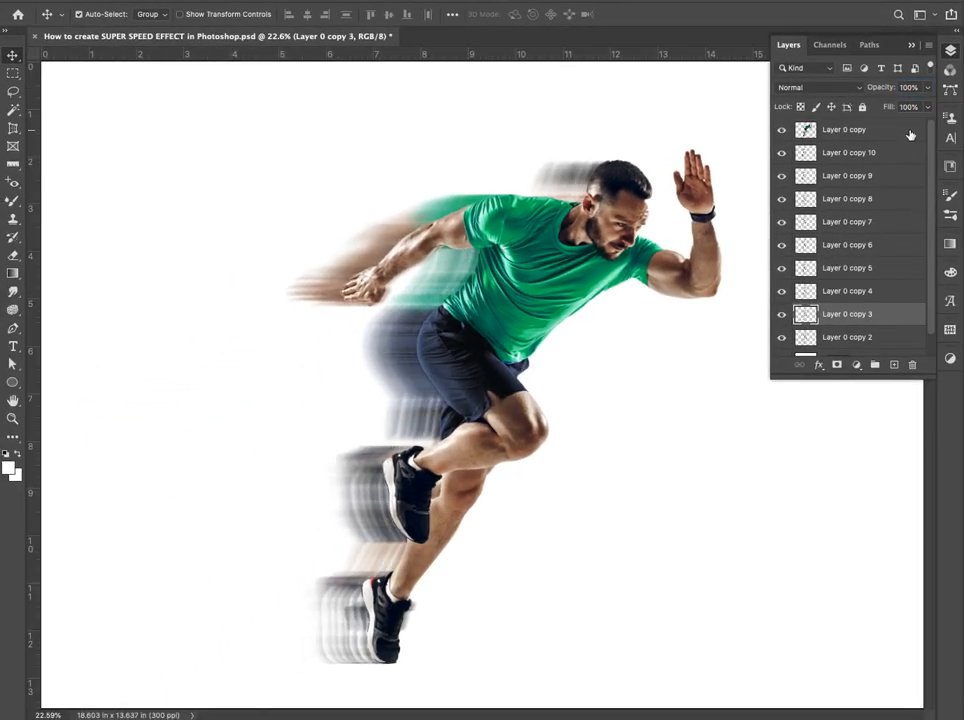
type("7")
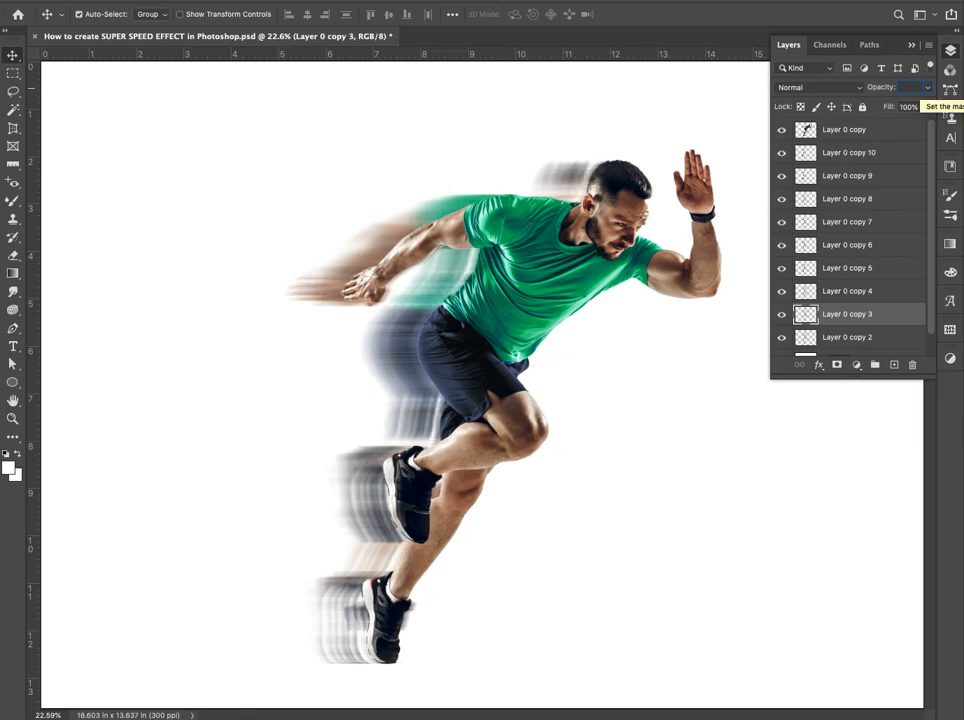
type("80")
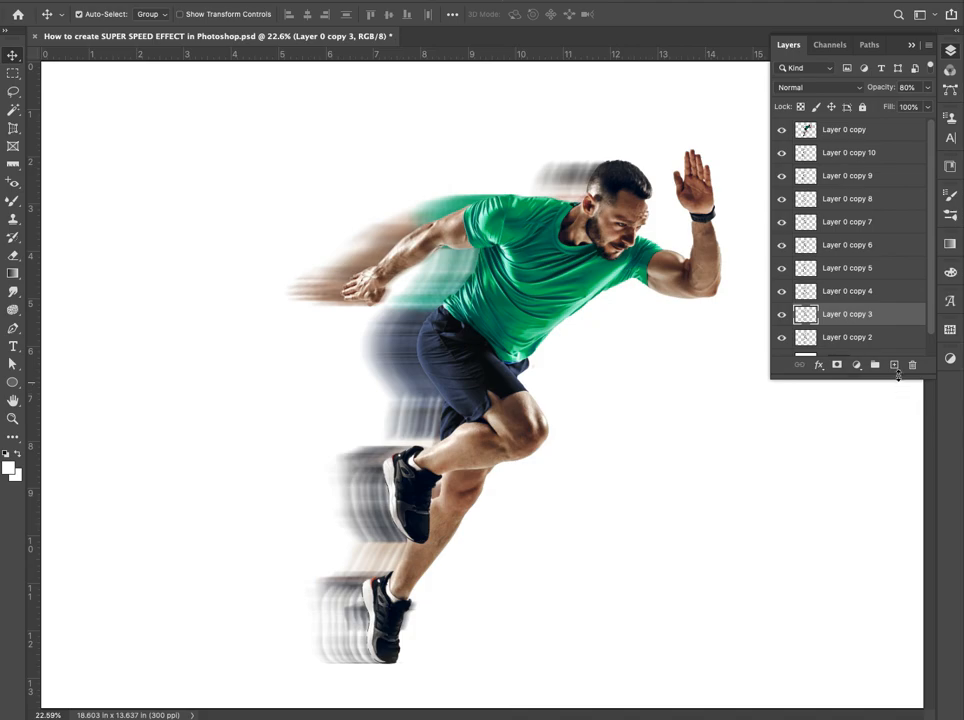
Set the opacity of Layer 0 copy 2 to 90% and reapply 80% to Layer 0 copy 3.
left_click_drag(898, 380, 893, 447)
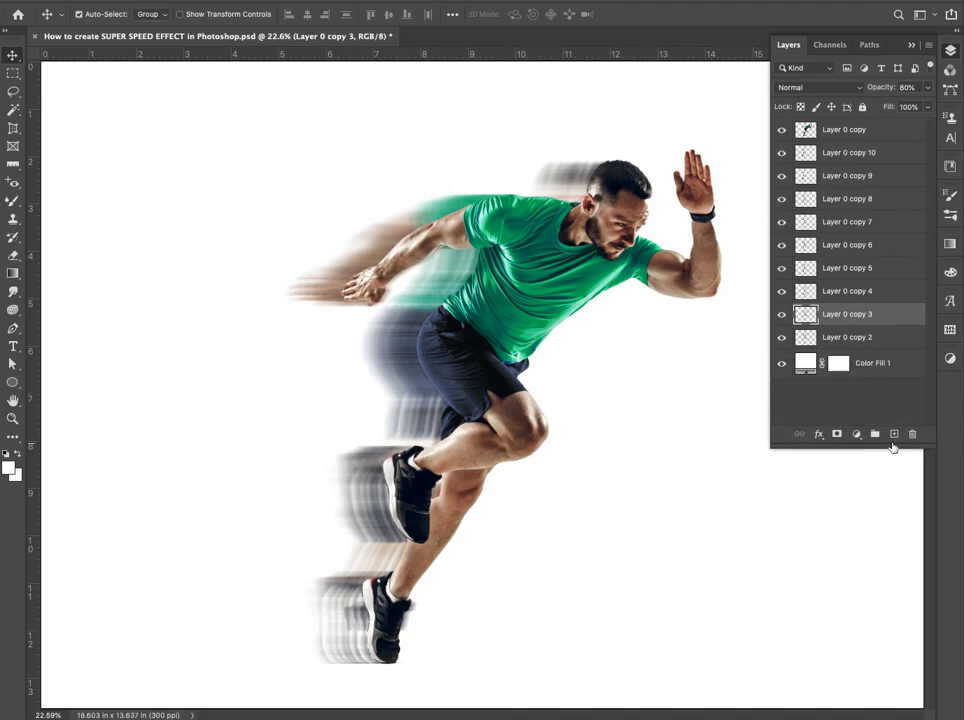
left_click(898, 338)
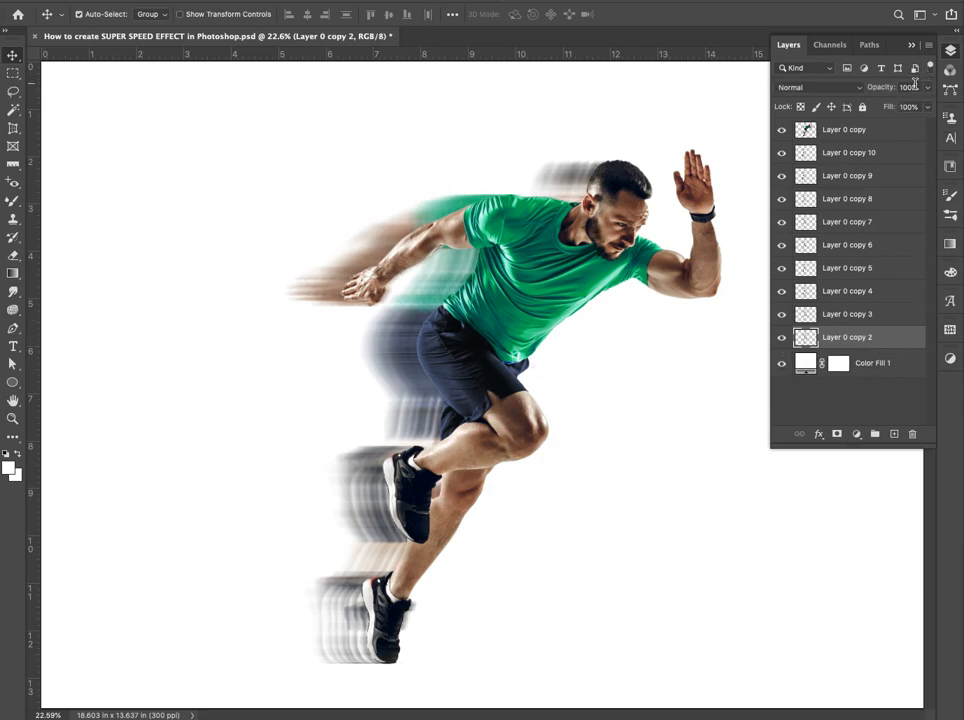
type("90")
key("Return")
left_click(895, 316)
key("8")
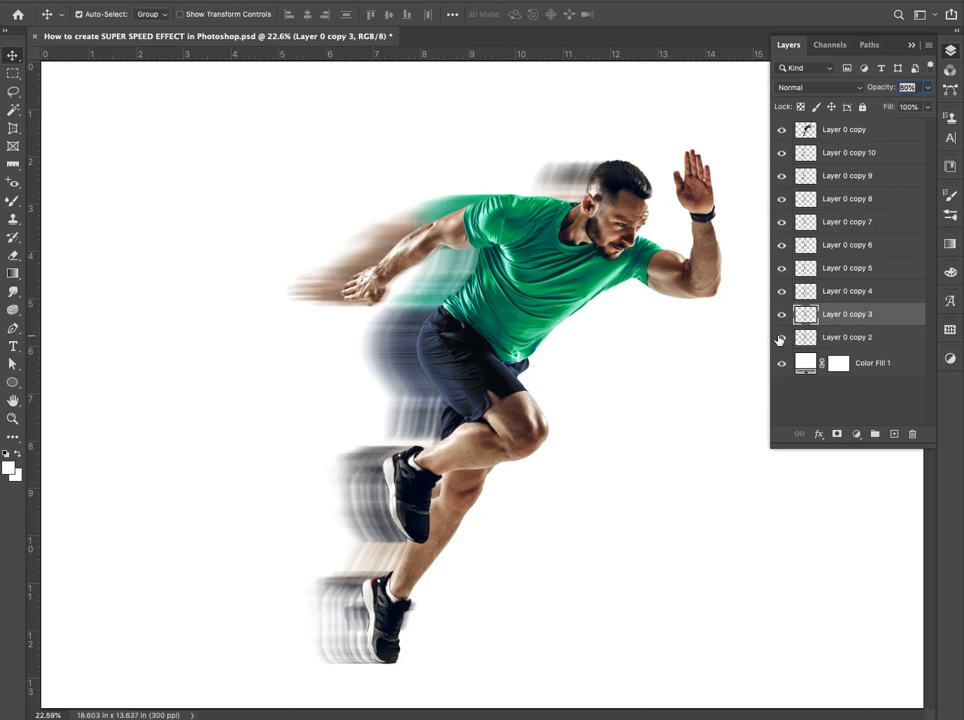
Toggle the sharp Layer 0 copy off and on to inspect the blur trail behind it, and select Layer 0 copy 10.
left_click(782, 130)
left_click(782, 130)
left_click(875, 152)
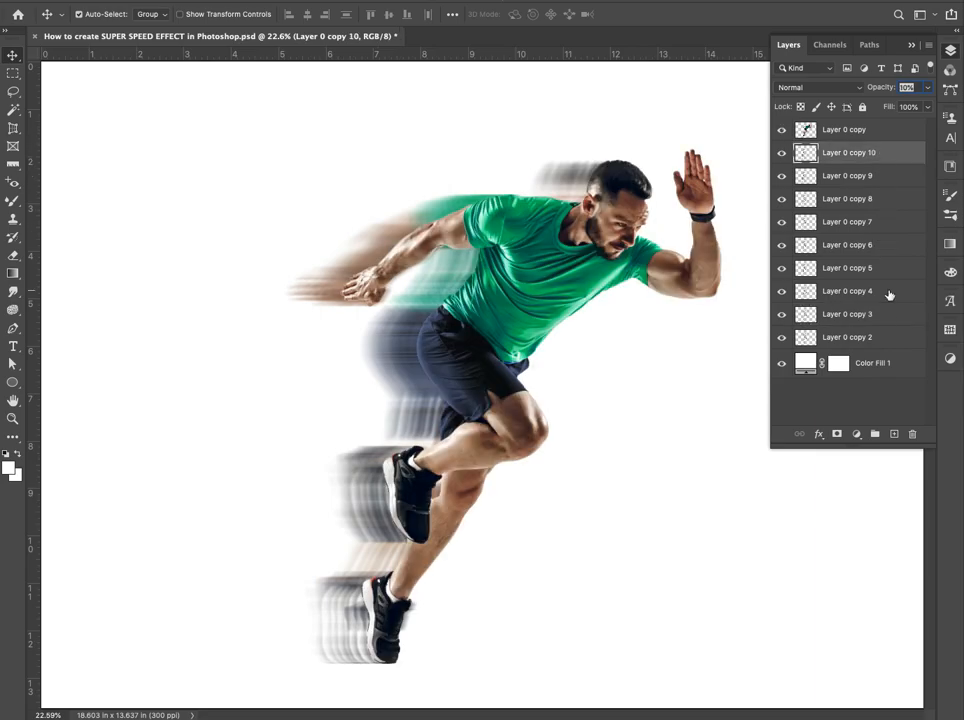
Merge Layer 0 copy 10 through Layer 0 copy 2 into one layer and apply a longer Motion Blur at a 0° angle.
left_click(893, 338, "shift")
key("super+e")
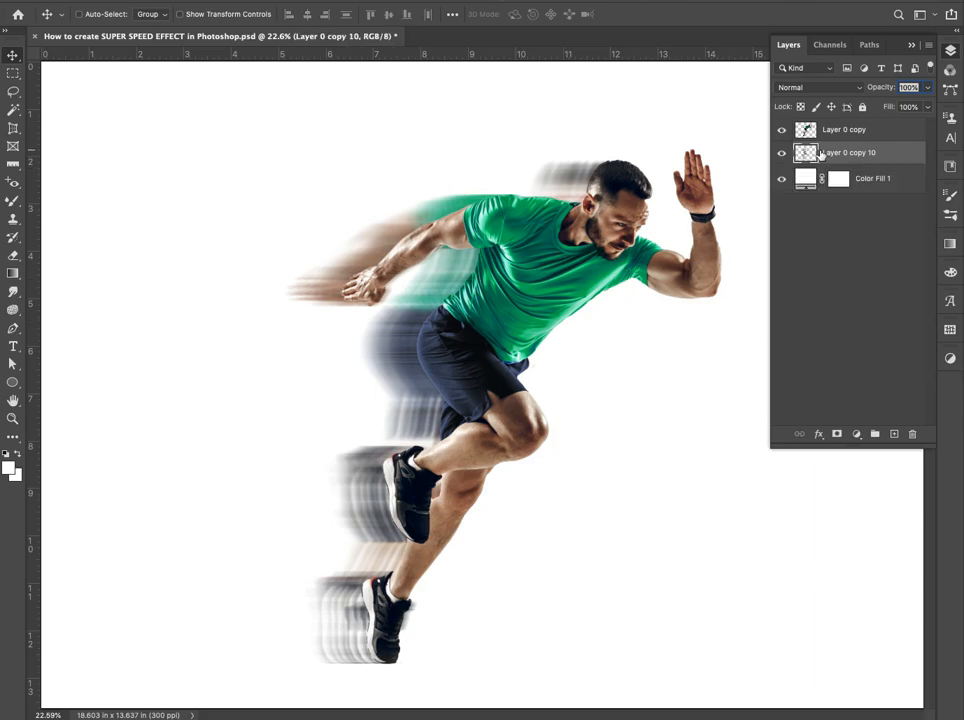
left_click(295, 0)
mouse_move(437, 172)
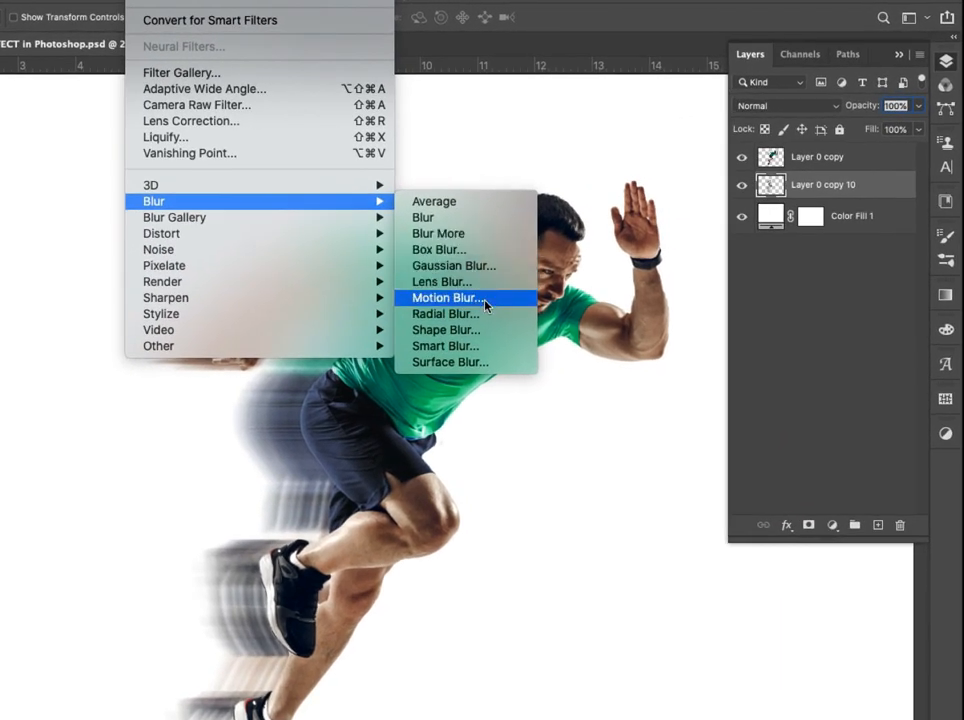
left_click(486, 305)
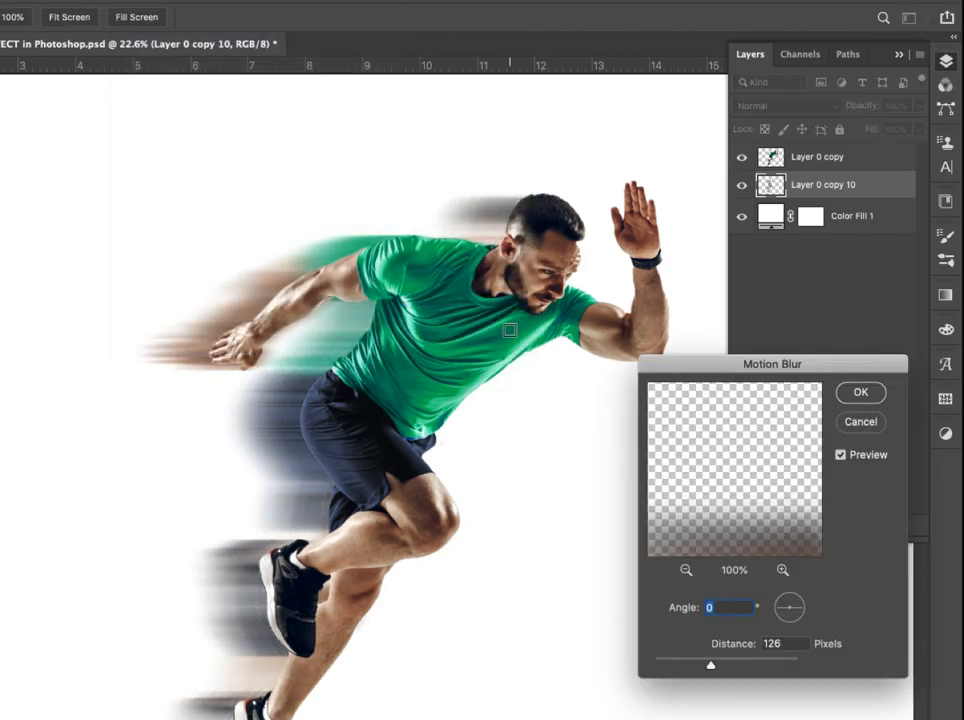
left_click_drag(714, 667, 753, 671)
key("Return")
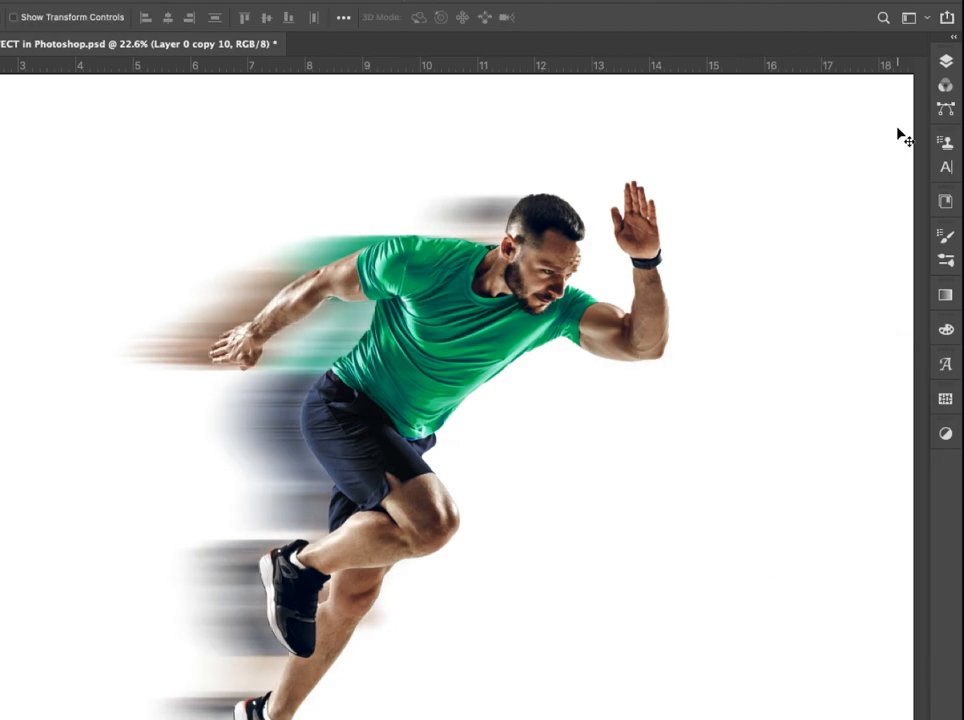
Duplicate the merged blur layer and shift the duplicate about 0.4 in left to lengthen the trail behind the runner.
left_click(946, 61)
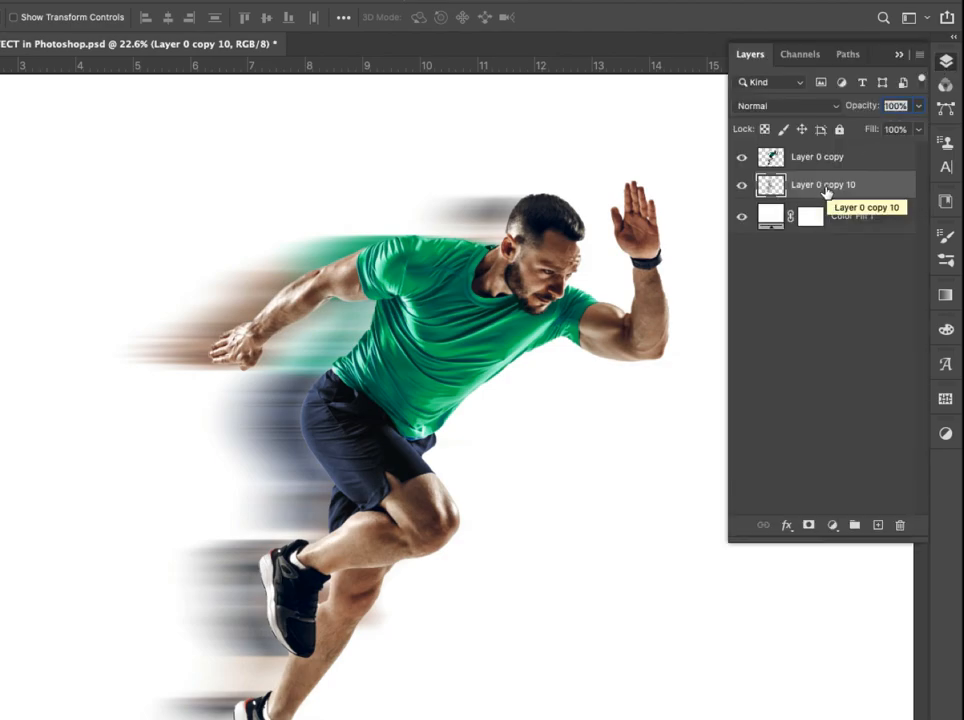
key("ctrl+j")
key("ctrl+t")
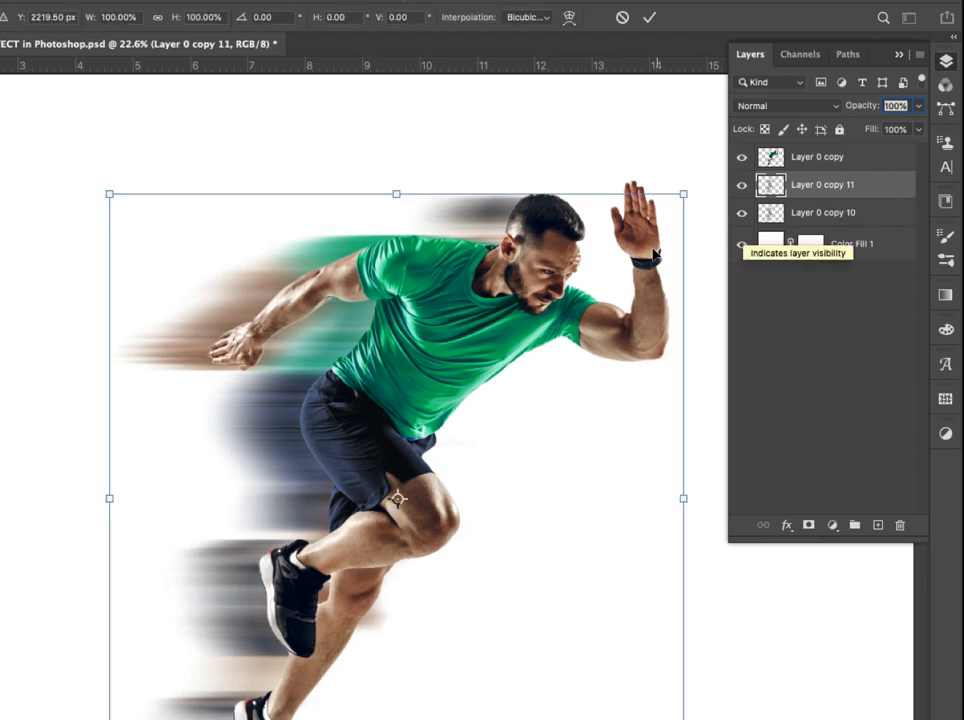
left_click_drag(318, 362, 332, 350)
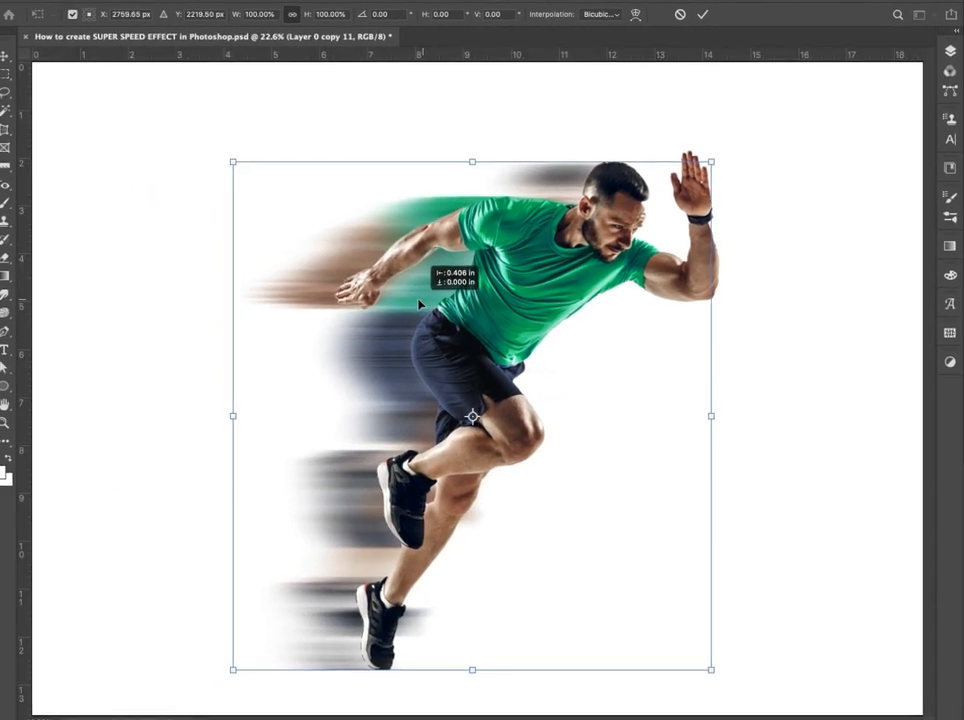
key("Return")
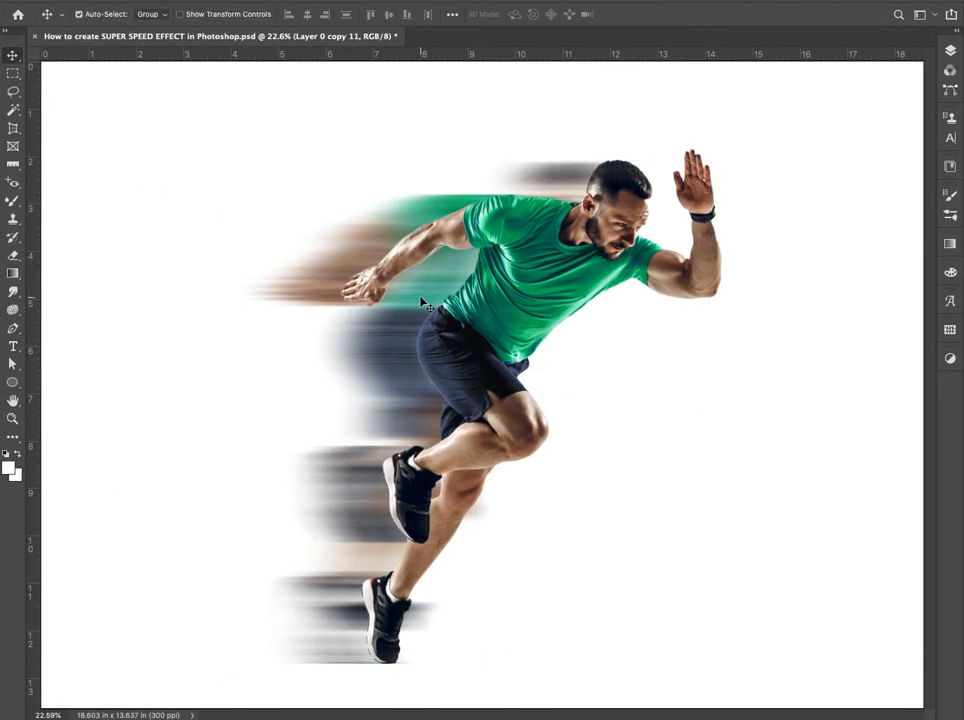
Duplicate Layer 0 copy 11 and move the new copy horizontally farther behind the runner.
left_click(948, 52)
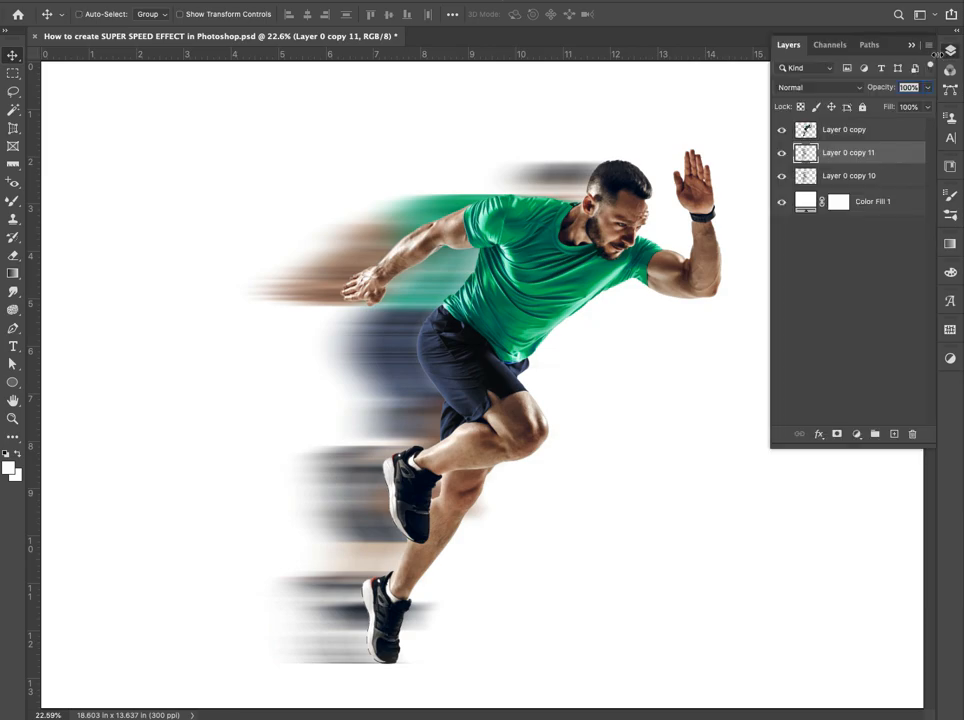
left_click_drag(896, 158, 894, 433)
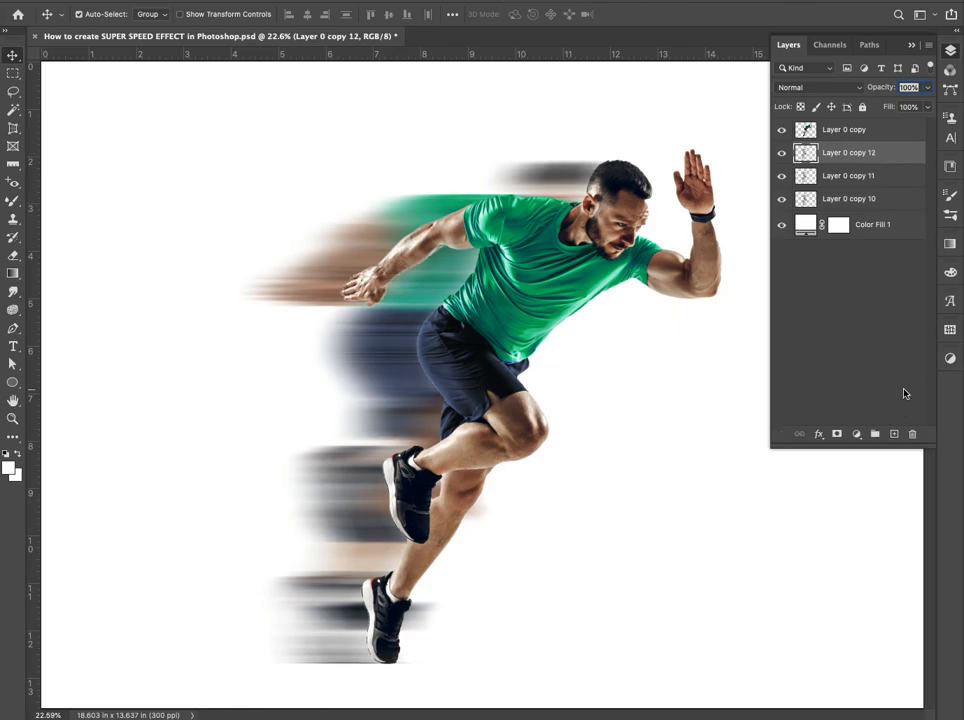
key("ctrl+t")
left_click_drag(313, 351, 288, 351)
left_click(952, 52)
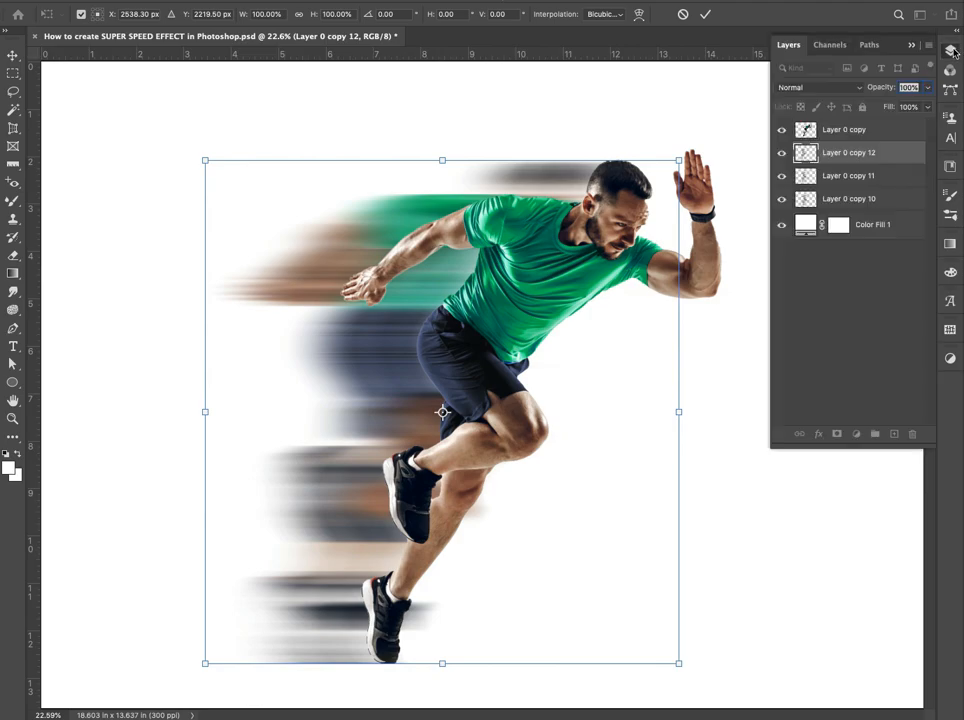
key("Return")
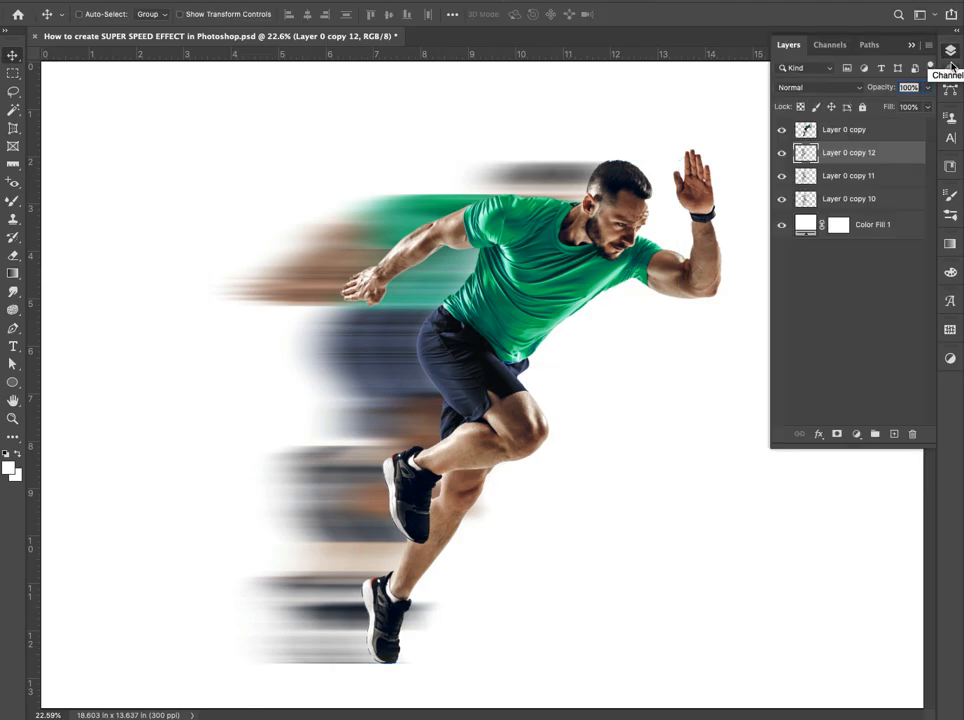
Duplicate Layer 0 copy 12 and shift the duplicate slightly farther left to extend the blur trail.
key("ctrl+j")
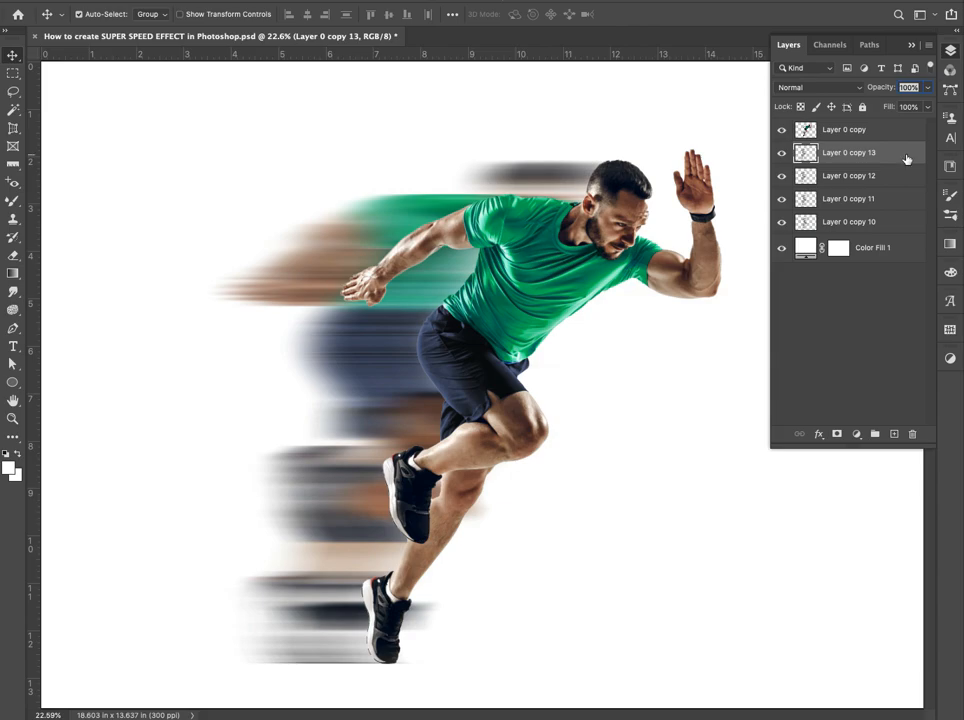
key("ctrl+t")
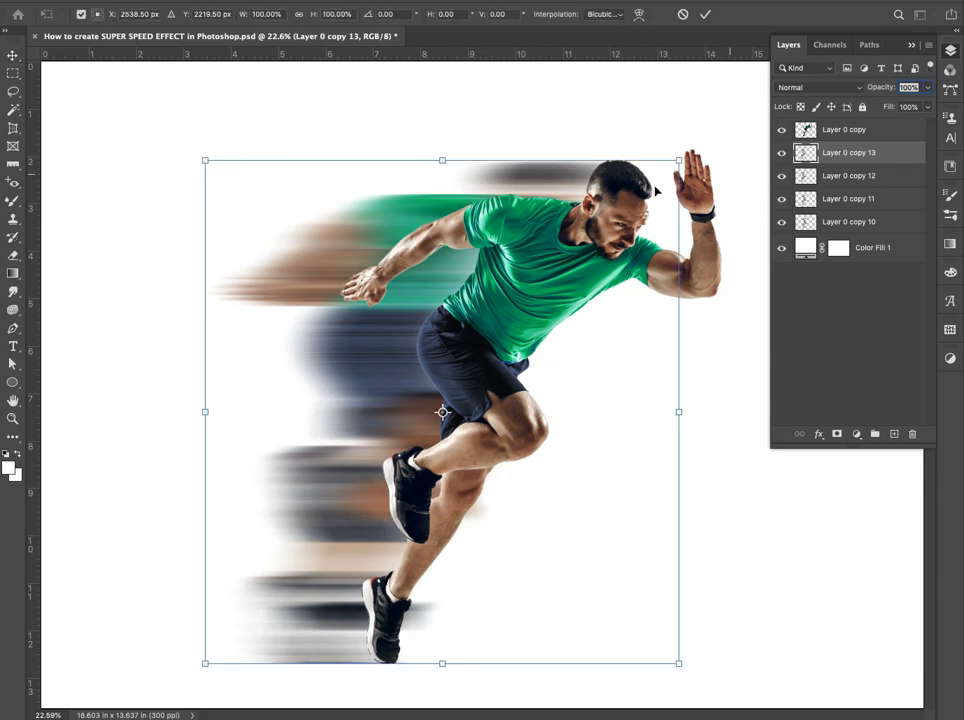
left_click_drag(296, 305, 279, 305)
key("Return")
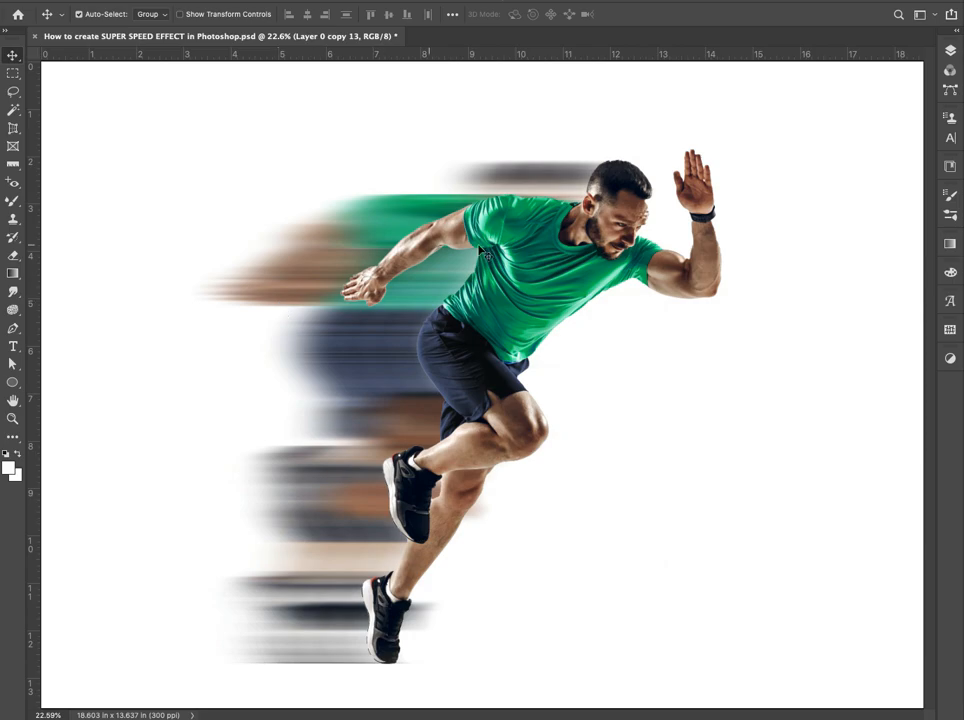
Set the opacity of Layer 0 copy 13 to 10% and of Layer 0 copy 12 to 20%.
left_click(948, 50)
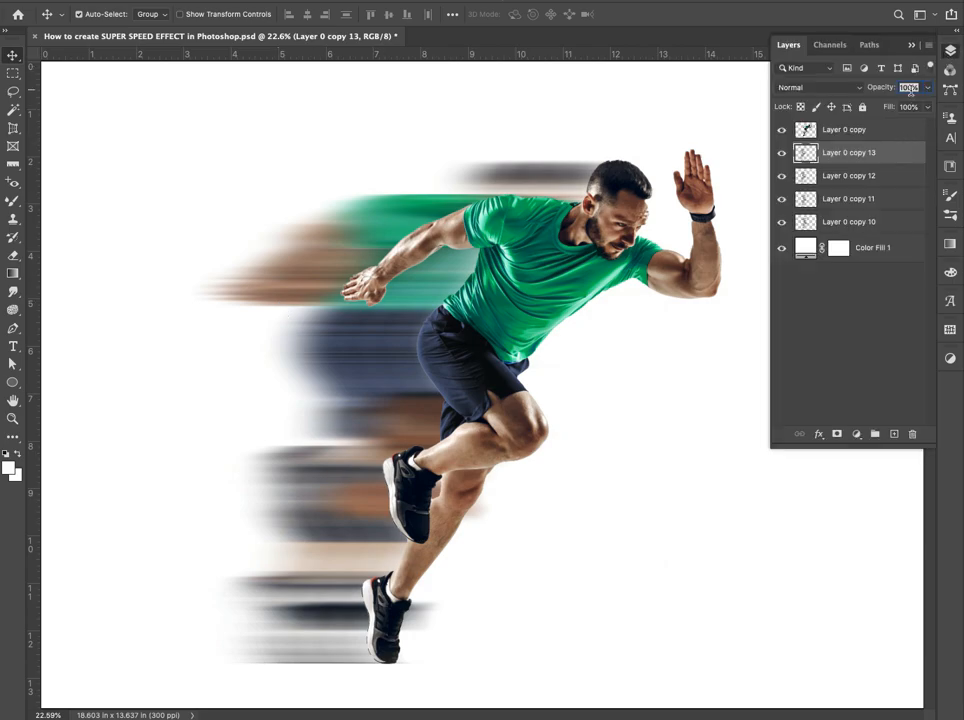
type("10")
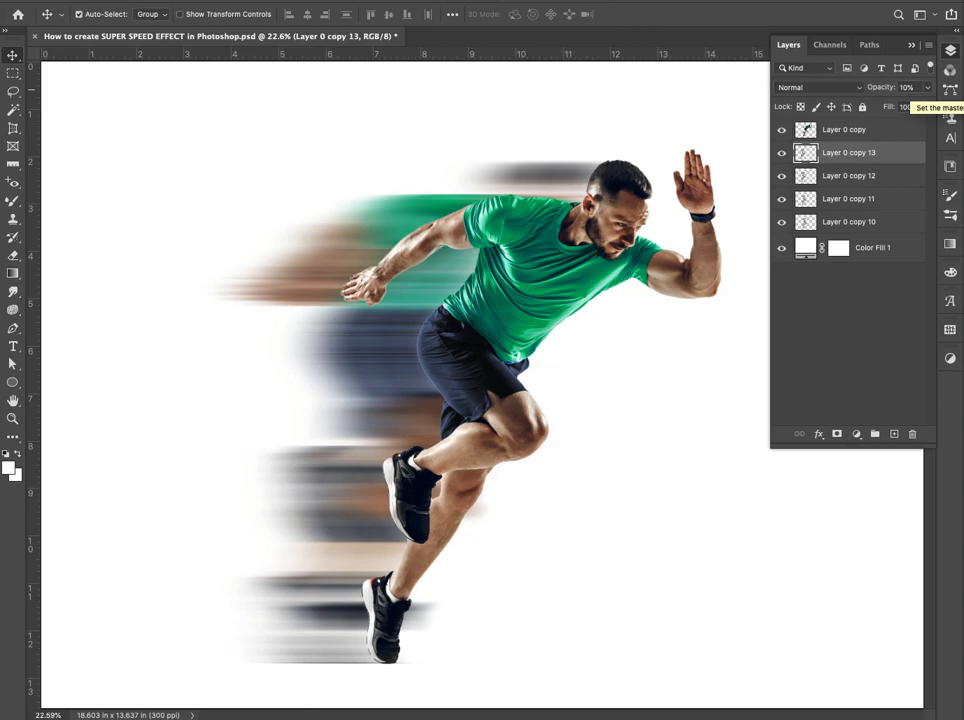
left_click(896, 177)
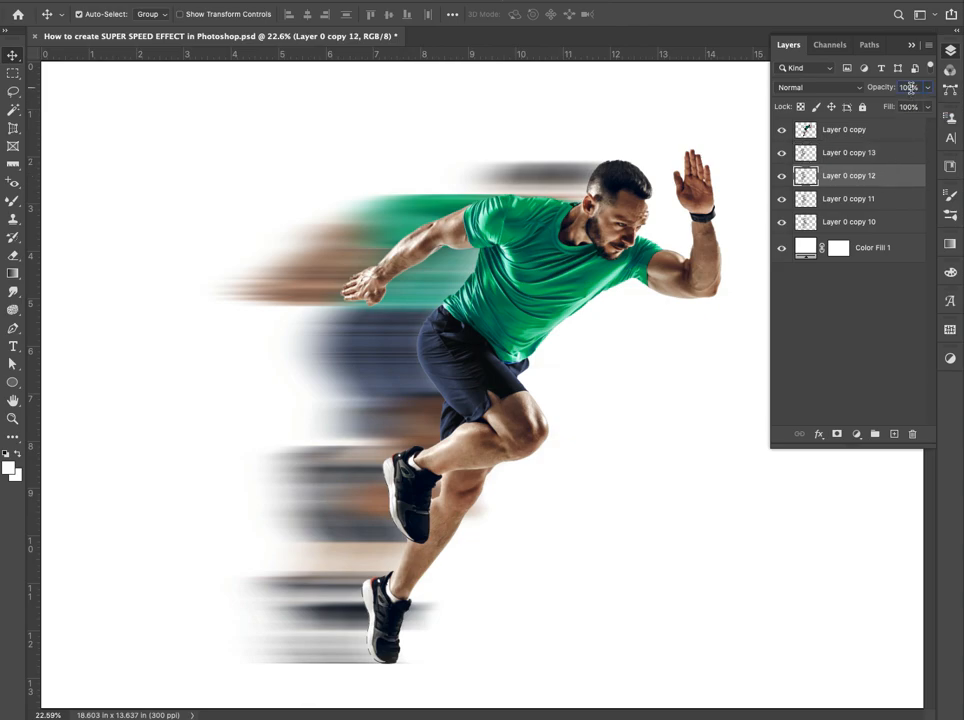
type("20")
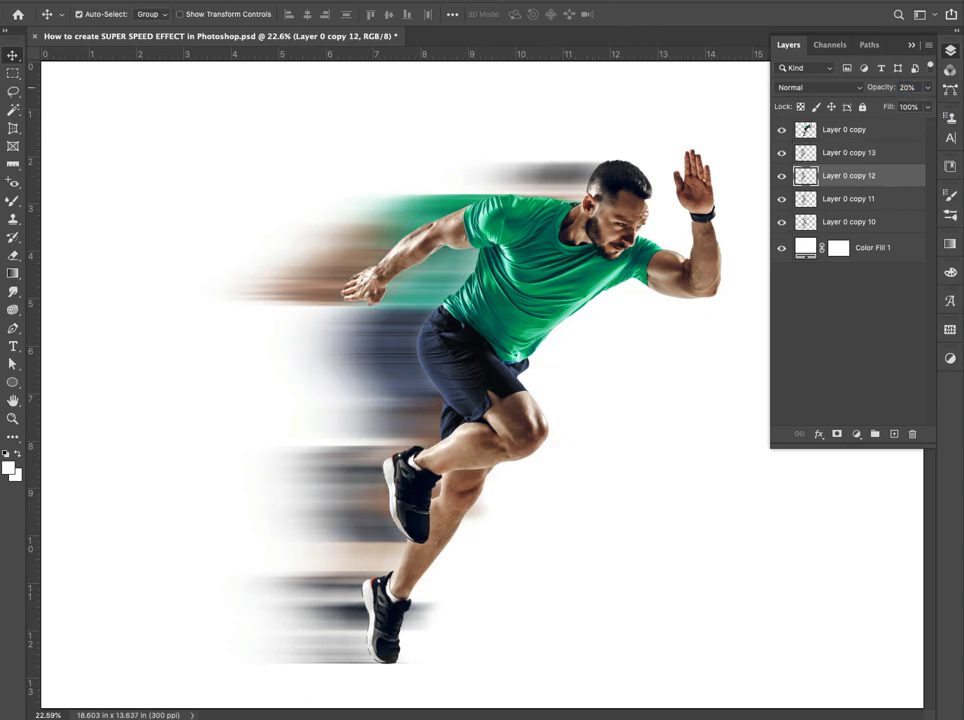
Set the opacity of Layer 0 copy 11 to 30% and of Layer 0 copy 10 to 50%.
left_click(893, 202)
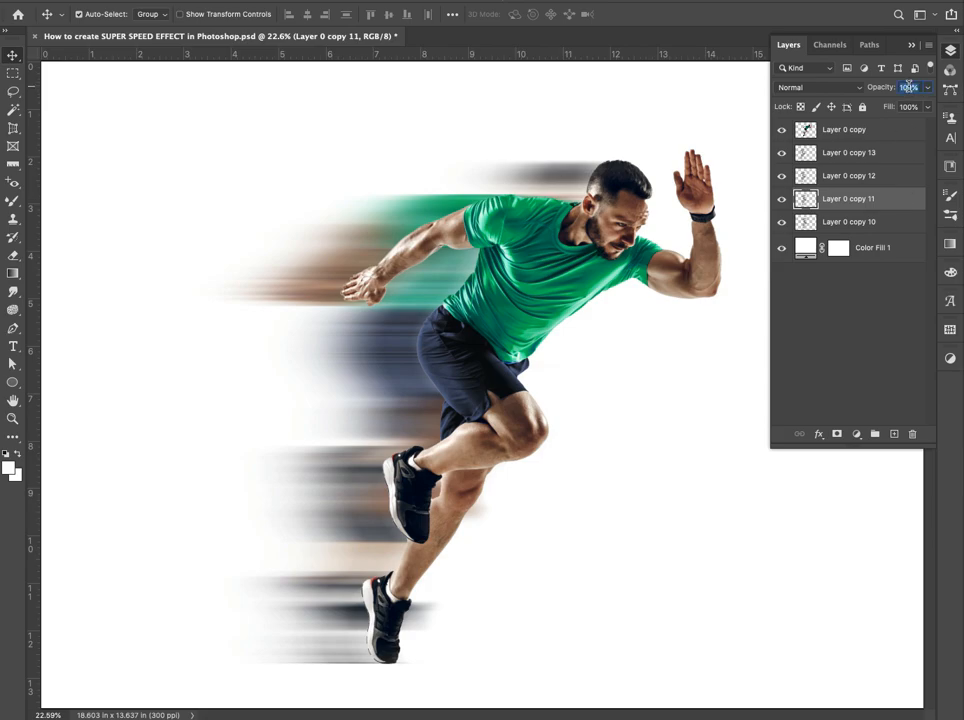
type("30")
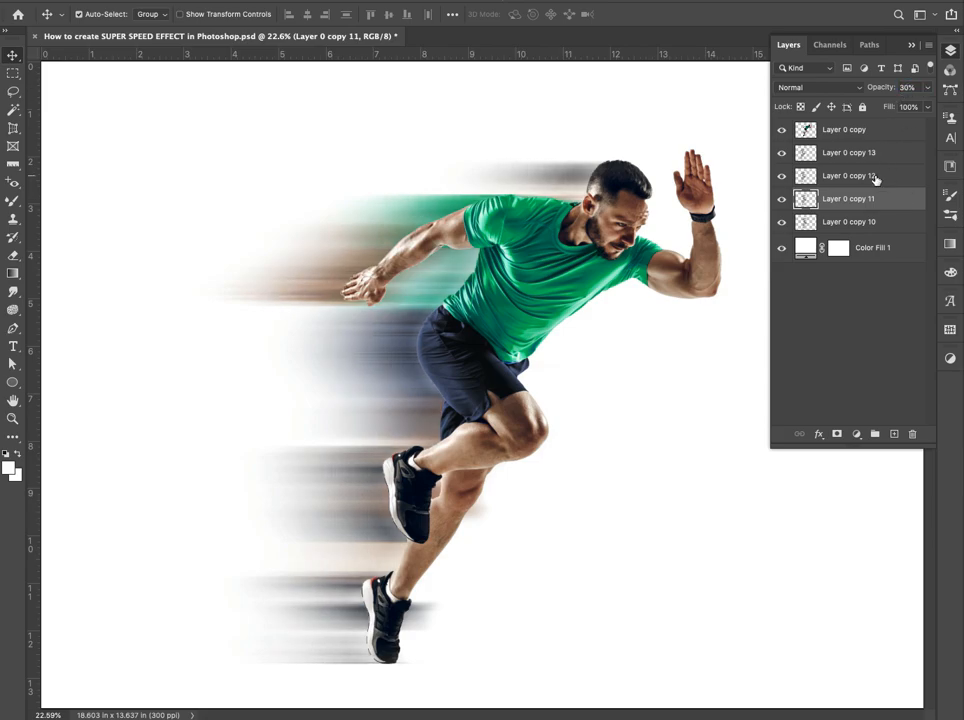
left_click(895, 224)
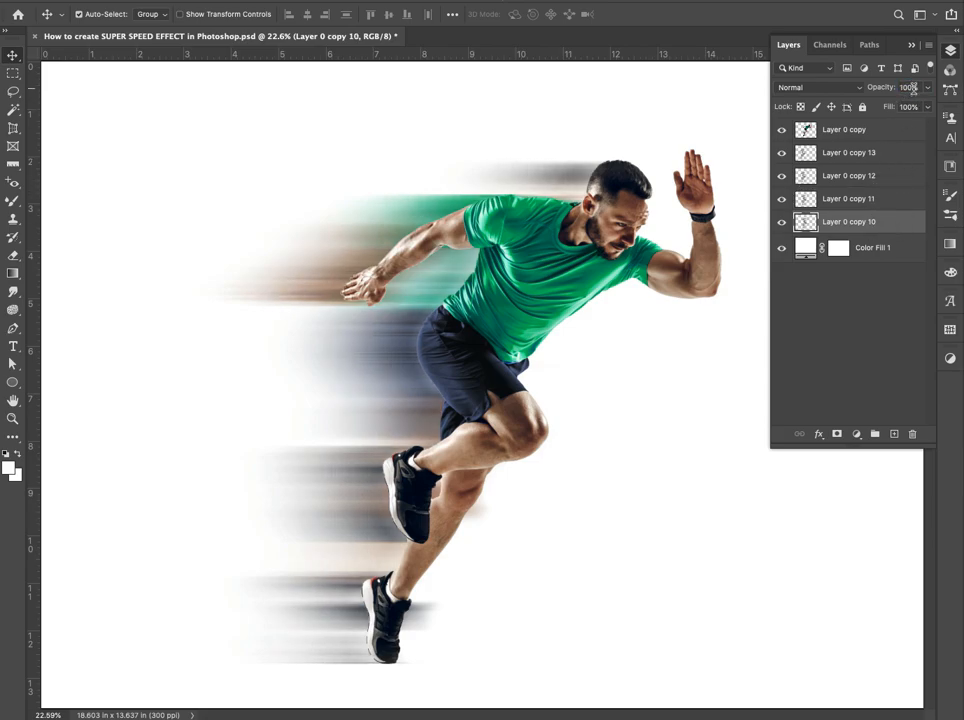
type("50")
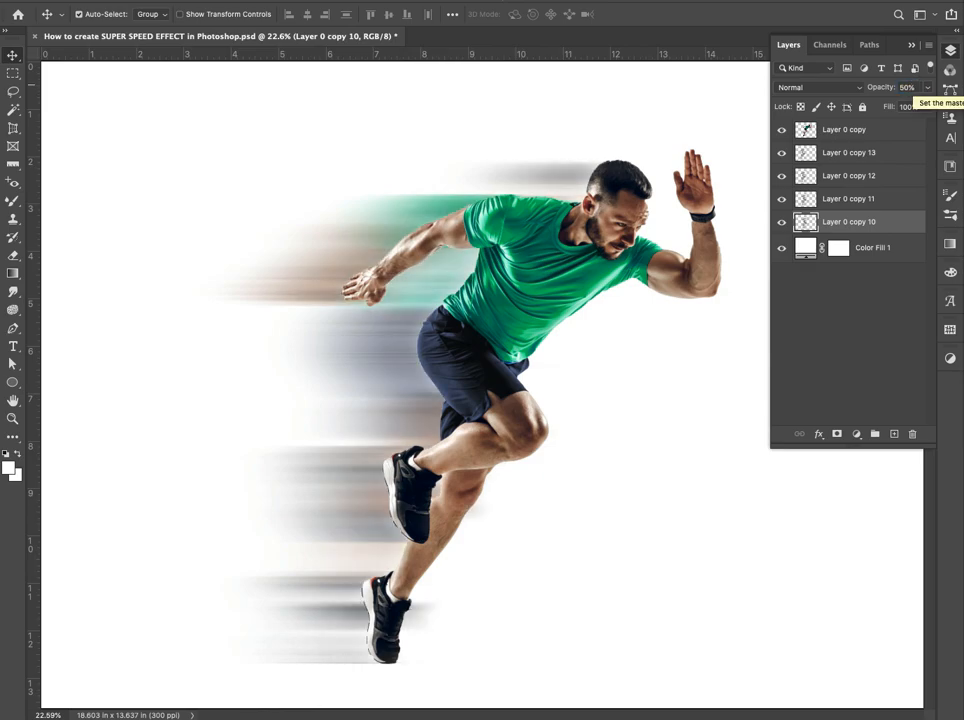
Add a Drop Shadow layer style to the sharp runner on Layer 0 copy, keeping the canvas in view beside its settings.
left_click(865, 302)
left_click(885, 131)
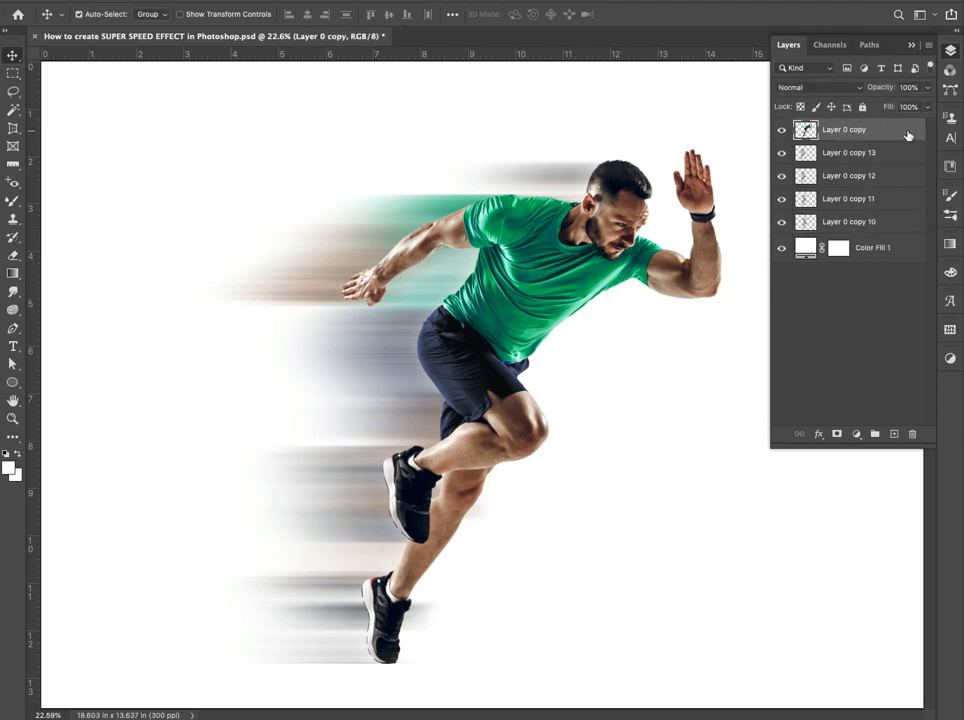
double_click(907, 134)
left_click_drag(767, 394, 538, 345)
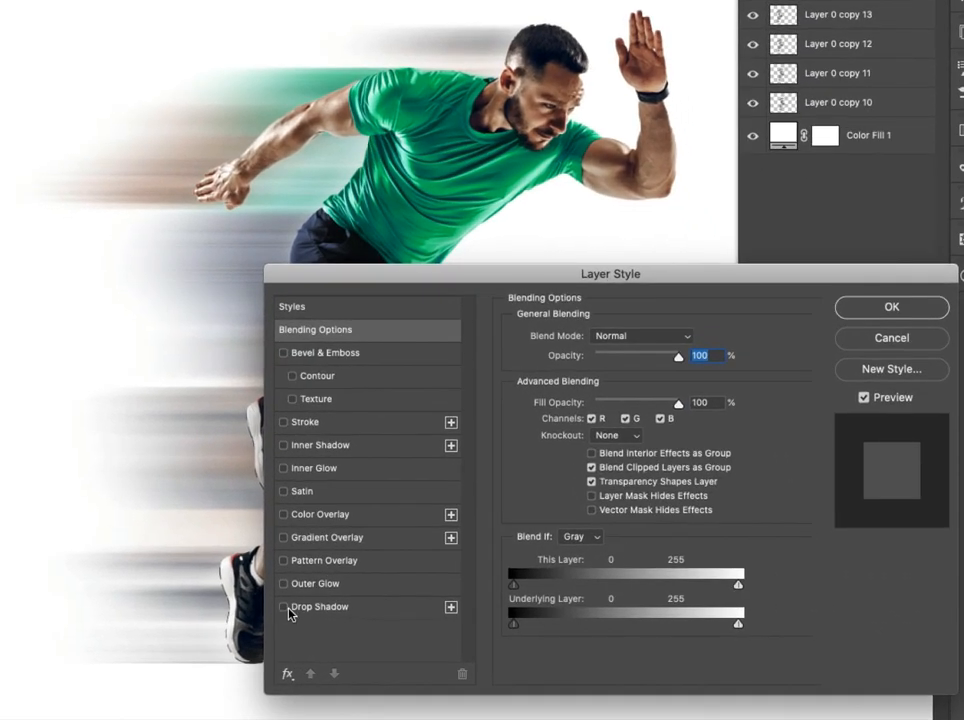
left_click(371, 615)
left_click(419, 614)
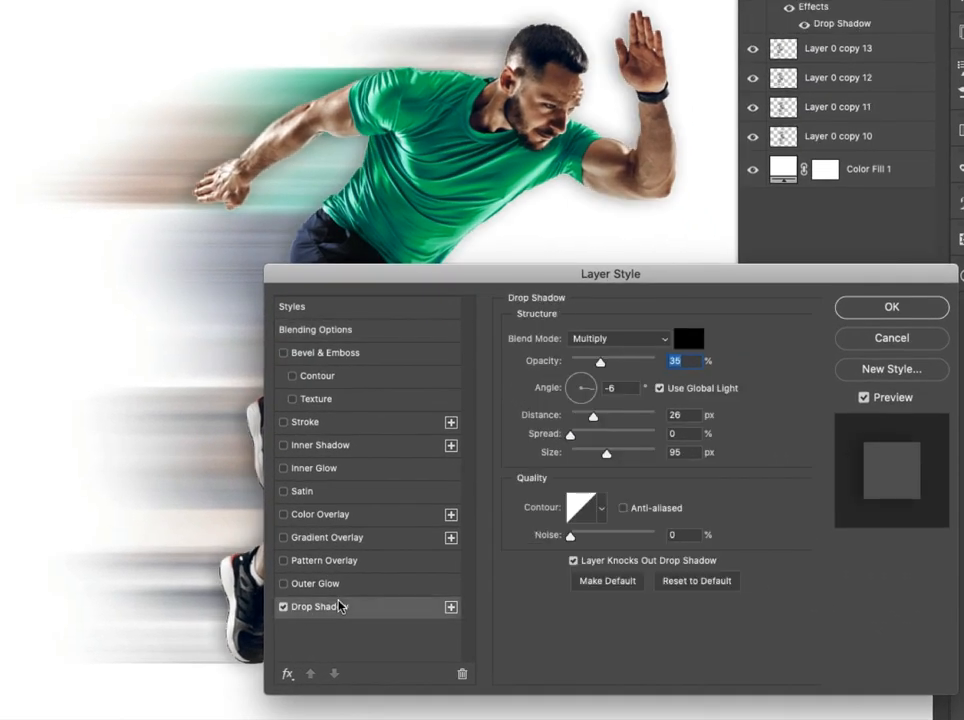
Fine-tune the drop shadow's opacity, distance and size into a soft, subtle shadow around the runner, and apply the style.
left_click_drag(601, 364, 610, 364)
left_click_drag(594, 414, 609, 455)
left_click_drag(605, 366, 600, 369)
mouse_move(598, 417)
left_mouse_down()
mouse_move(617, 418)
mouse_move(609, 422)
left_mouse_up()
left_click_drag(598, 362, 591, 364)
left_click_drag(599, 454, 595, 456)
left_click_drag(610, 415, 582, 426)
left_click(890, 309)
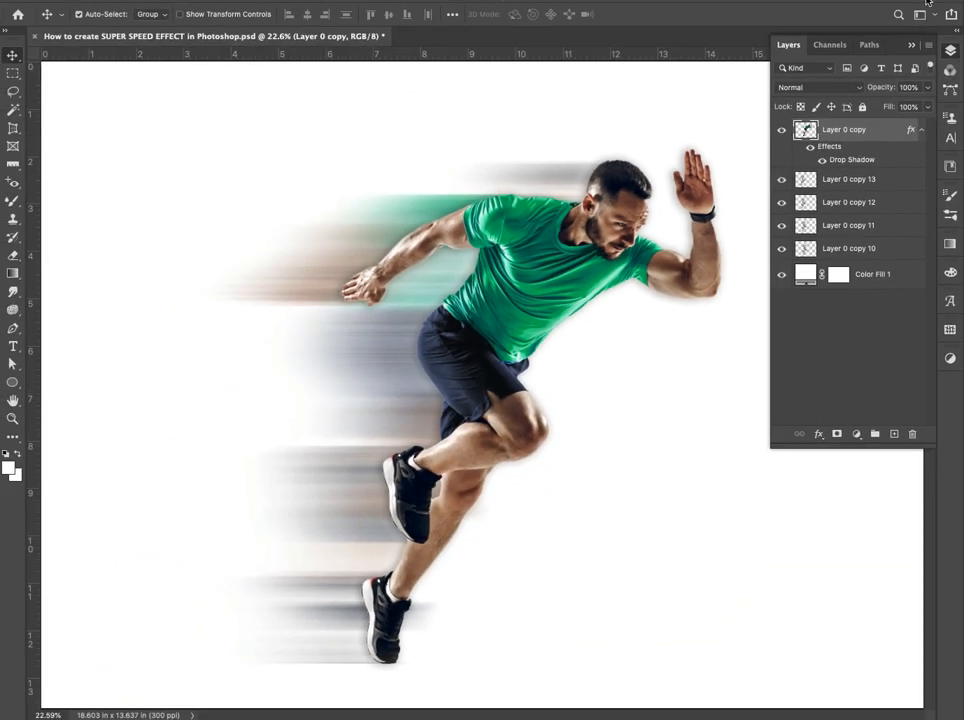
Inspect the finished speed effect with the interface hidden, and restore the workspace.
left_click(911, 48)
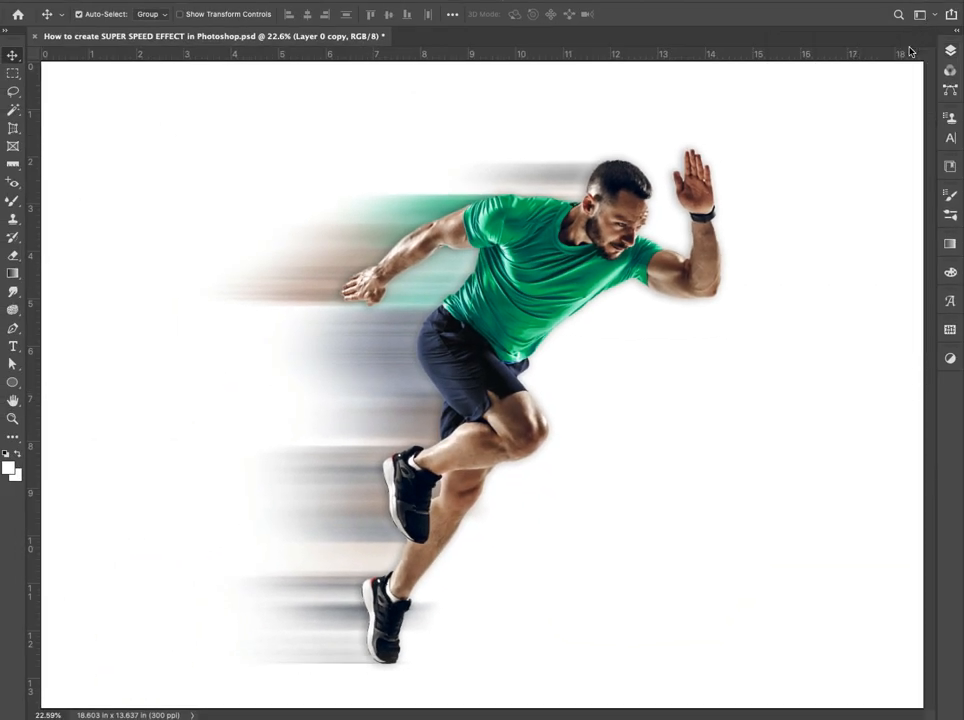
key("Tab")
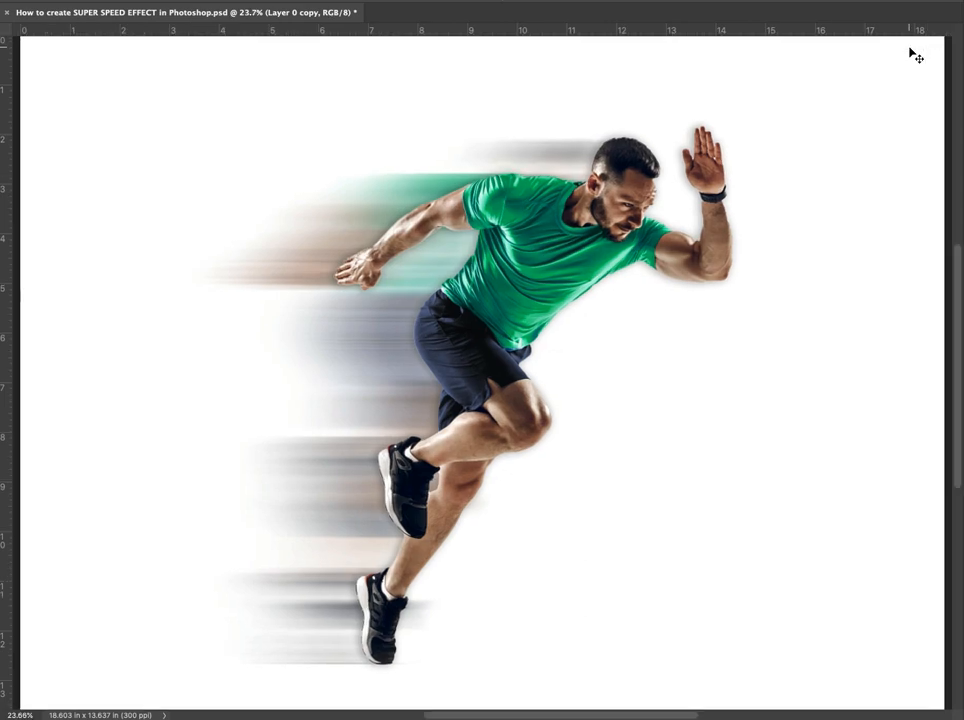
key("Tab")
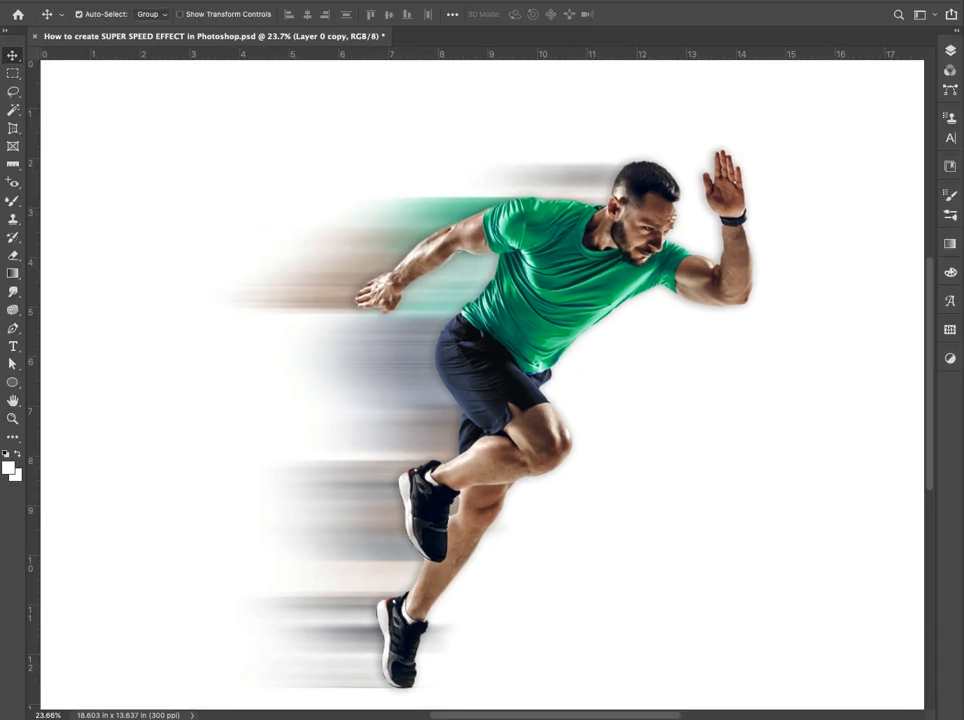